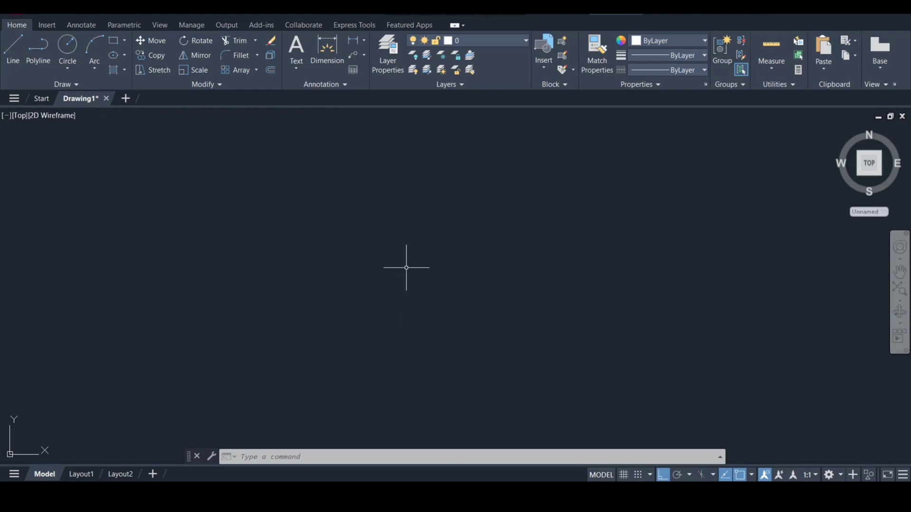
Start the piston outline with an 11.75 top edge and a 2-unit drop.
text(l)
key(Return)
click(383, 210)
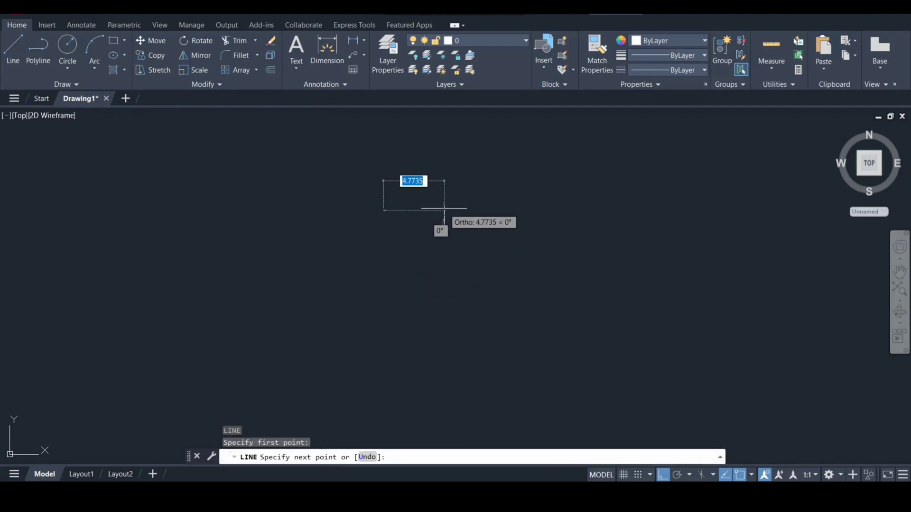
text(11.75)
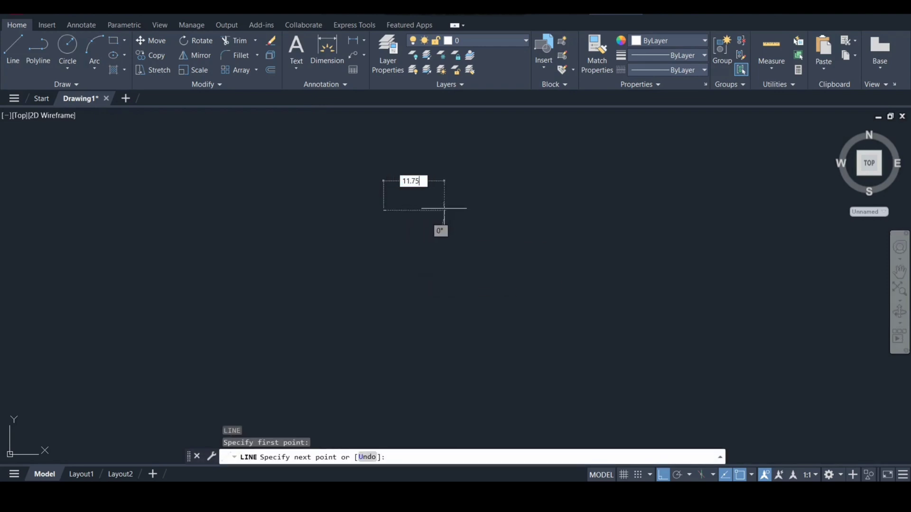
key(Return)
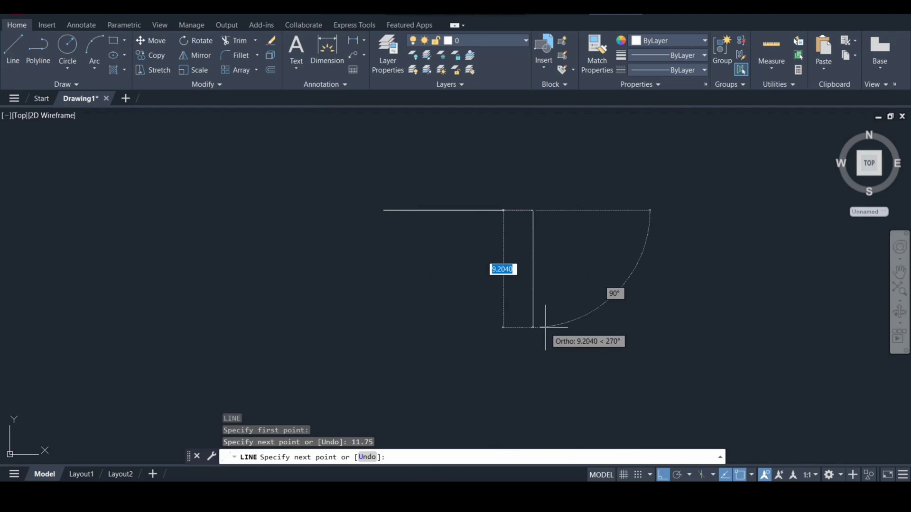
text(2)
key(Return)
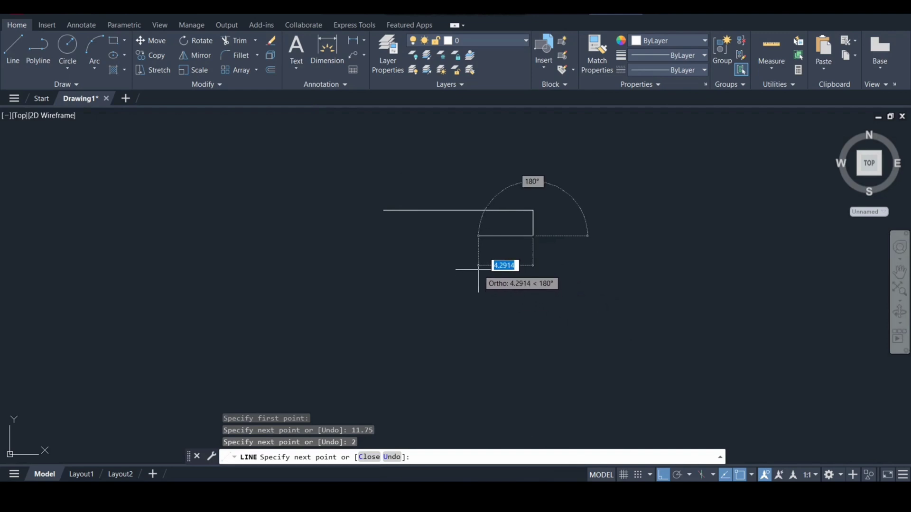
Cut the first two ring grooves: 1.5 in, 1 down, 1.5 out, with 1-unit lands.
text(1.5)
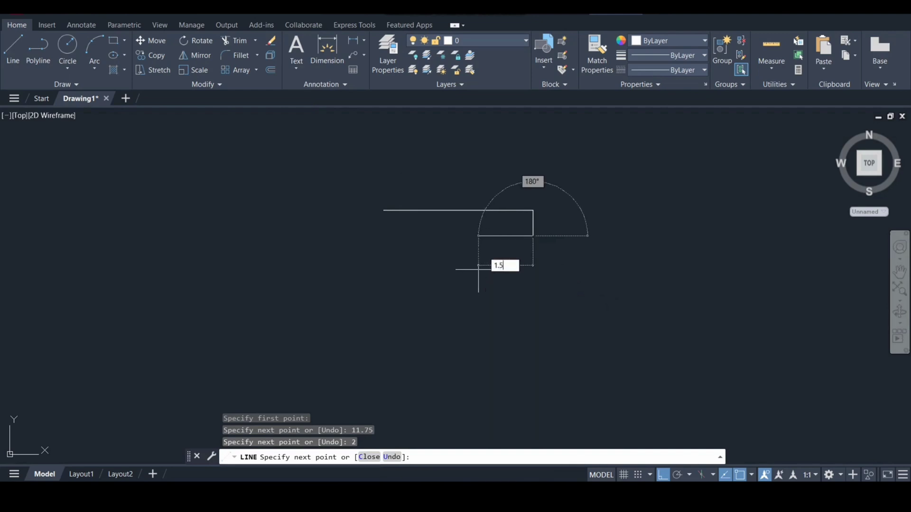
key(Return)
text(1)
key(Return)
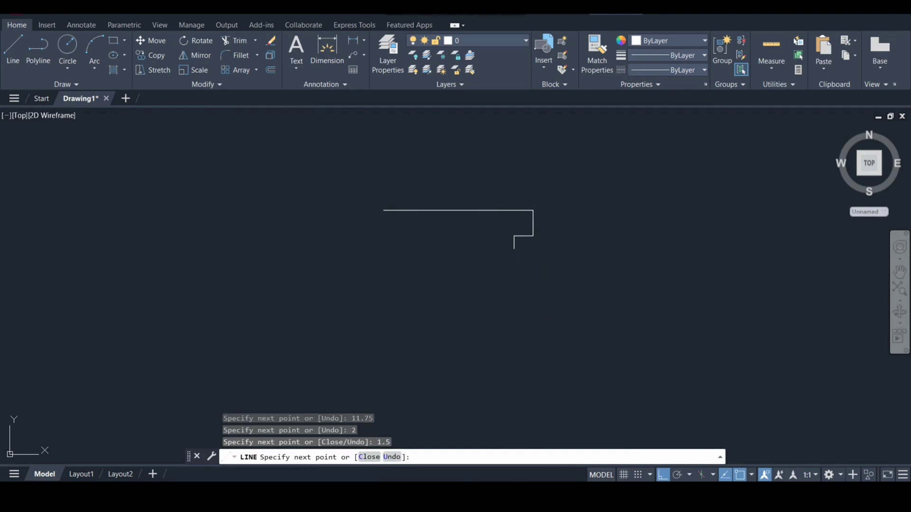
text(1.5)
key(Return)
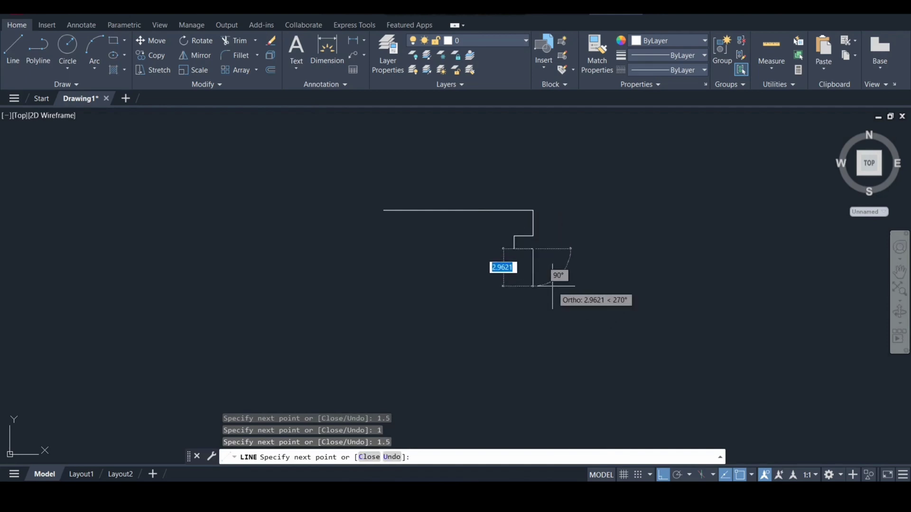
text(1)
key(Return)
text(1.)
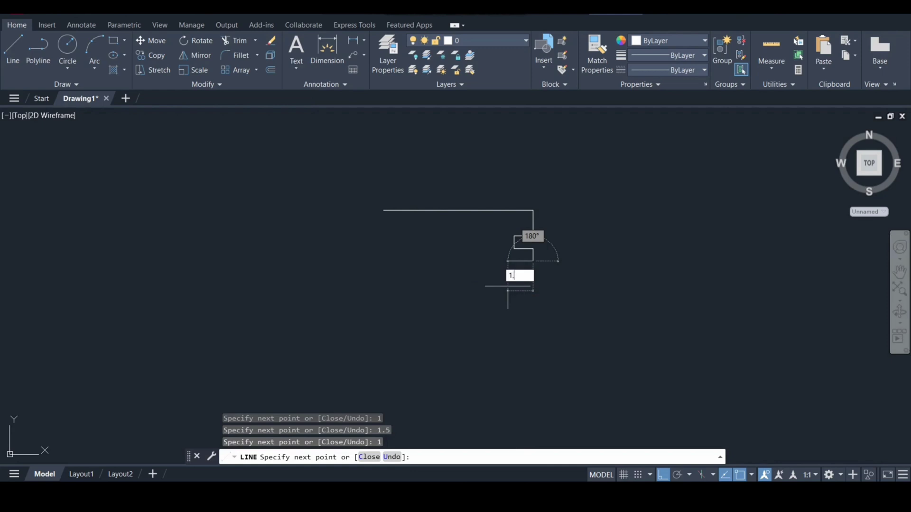
text(5)
key(Return)
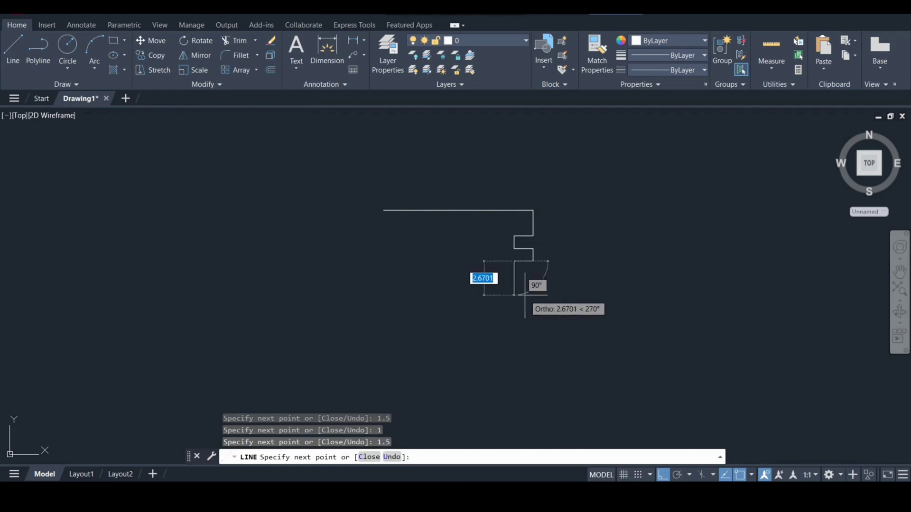
text(1)
key(Return)
text(1)
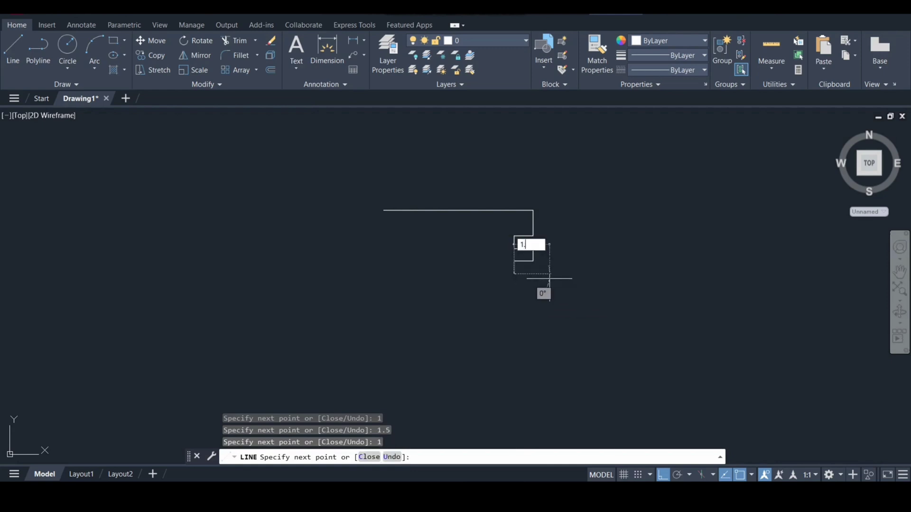
text(.5)
key(Return)
Add the third 1.5 × 1 ring groove, then the long 15.25 drop.
text(1)
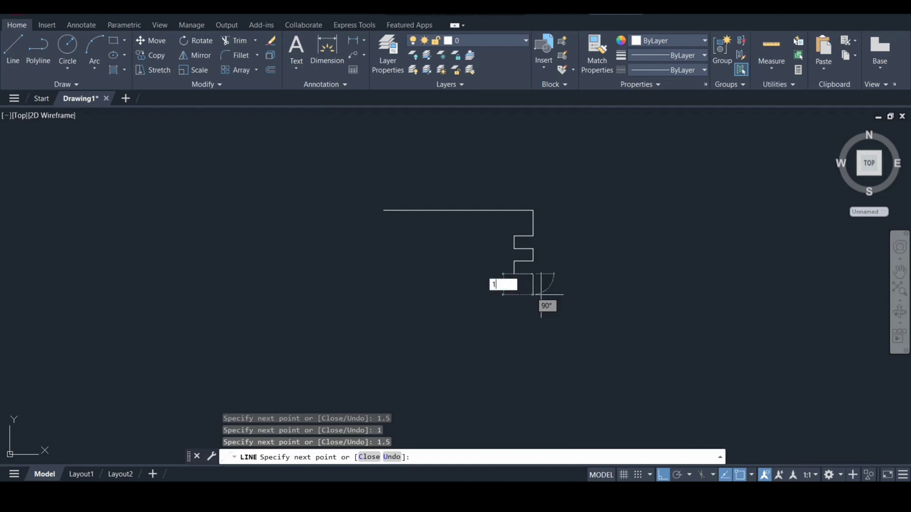
key(Return)
text(1.5)
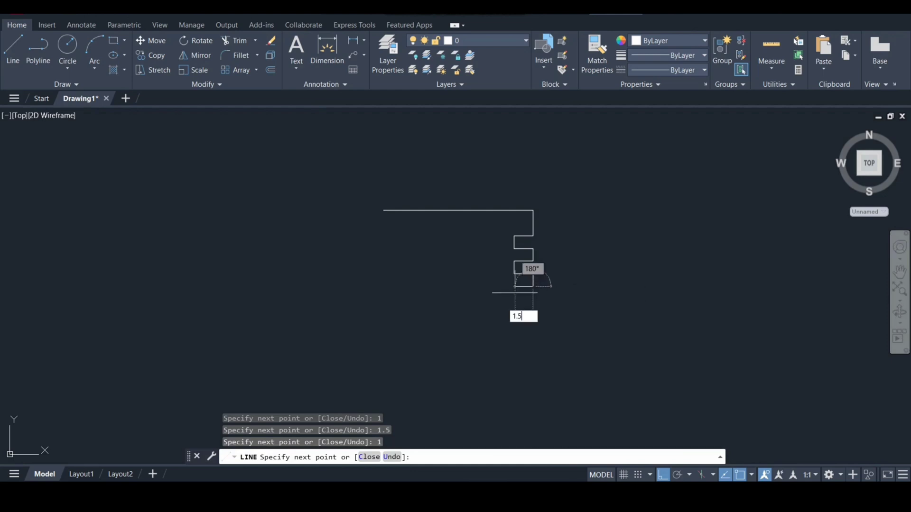
key(Return)
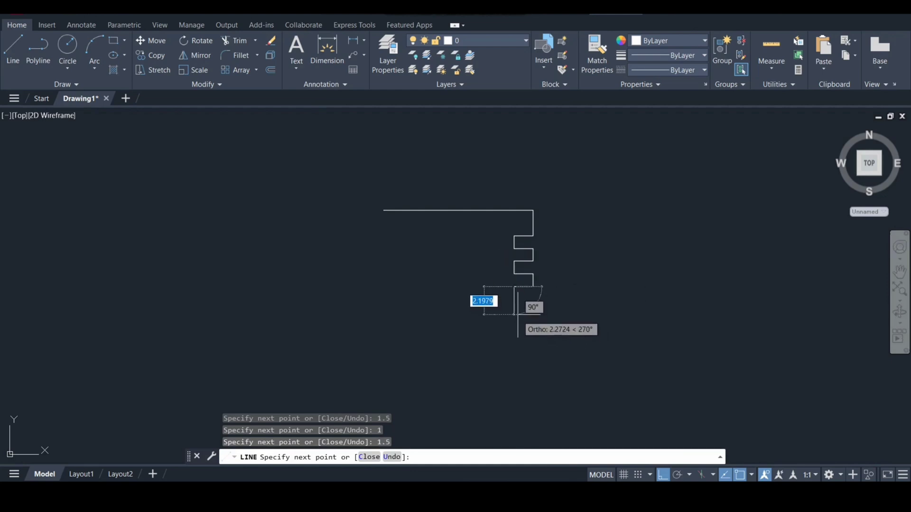
text(1)
key(Return)
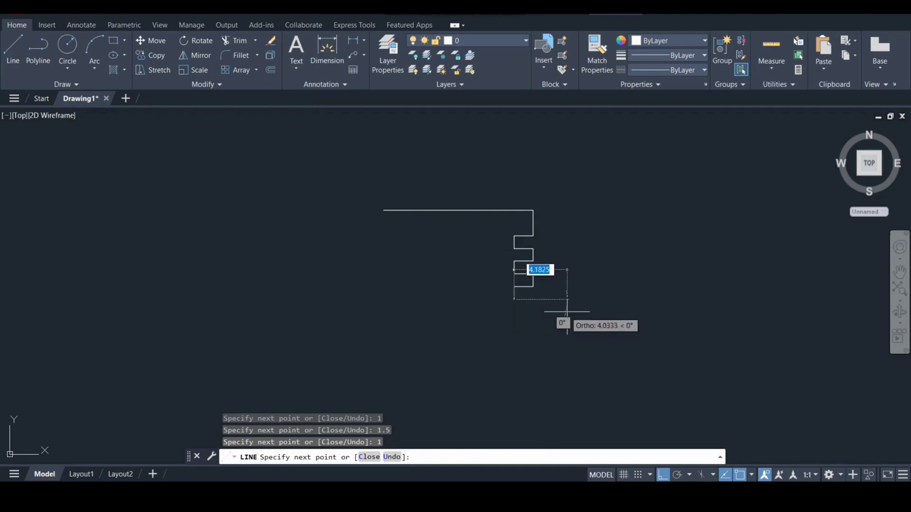
text(1.5)
key(Return)
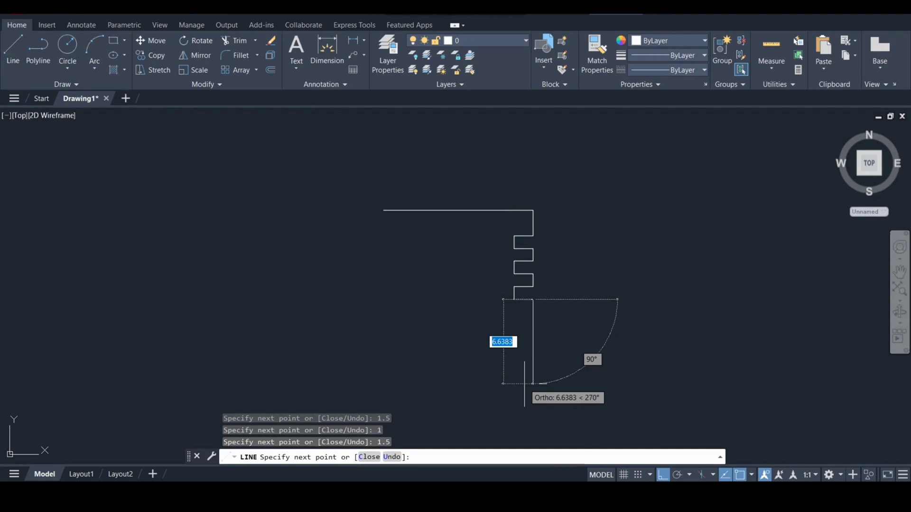
text(15)
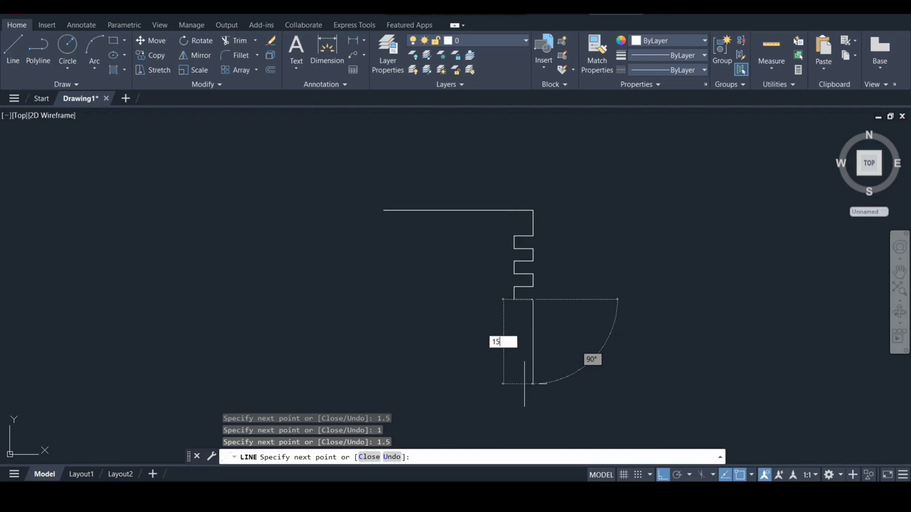
text(.25)
key(Return)
Continue the profile with a 1.75 bottom segment, 5.75 inner wall and small 0.5 steps.
mouse_move(532, 383)
middle_down()
mouse_move(526, 281)
mouse_move(529, 302)
middle_up()
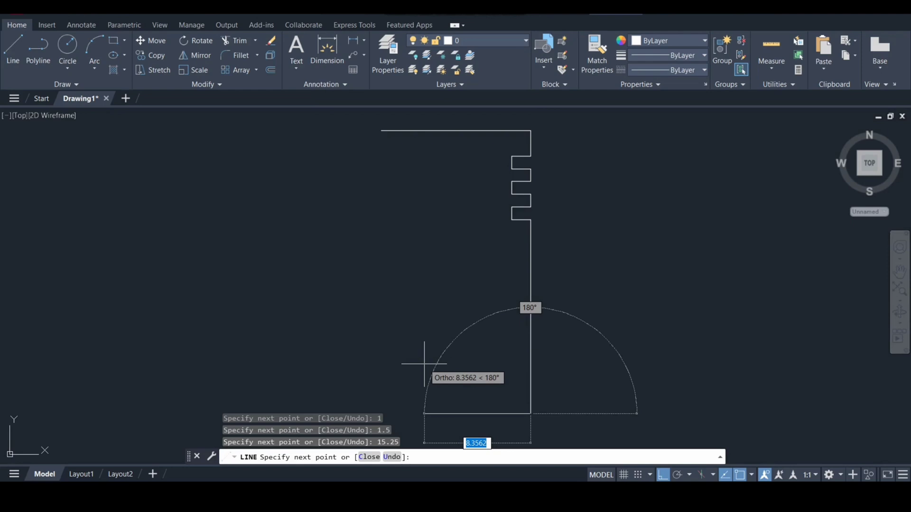
text(1)
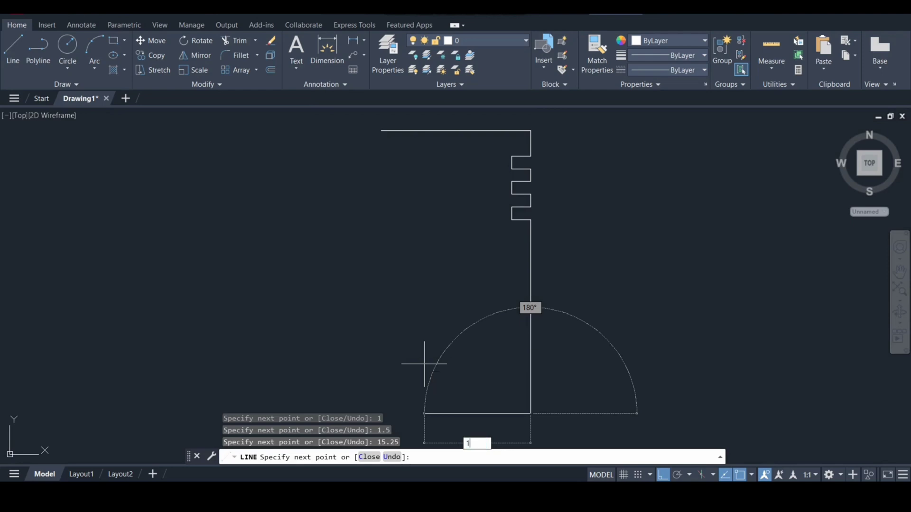
text(.75)
key(Return)
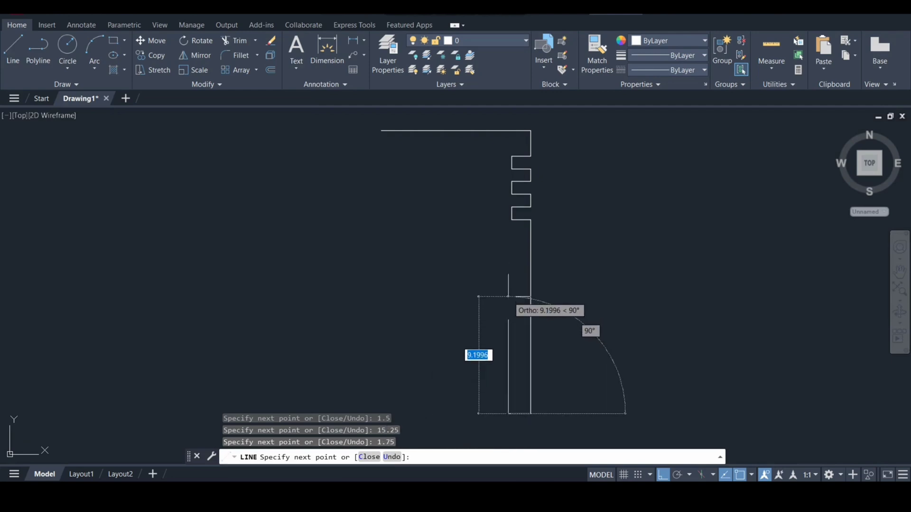
text(5.)
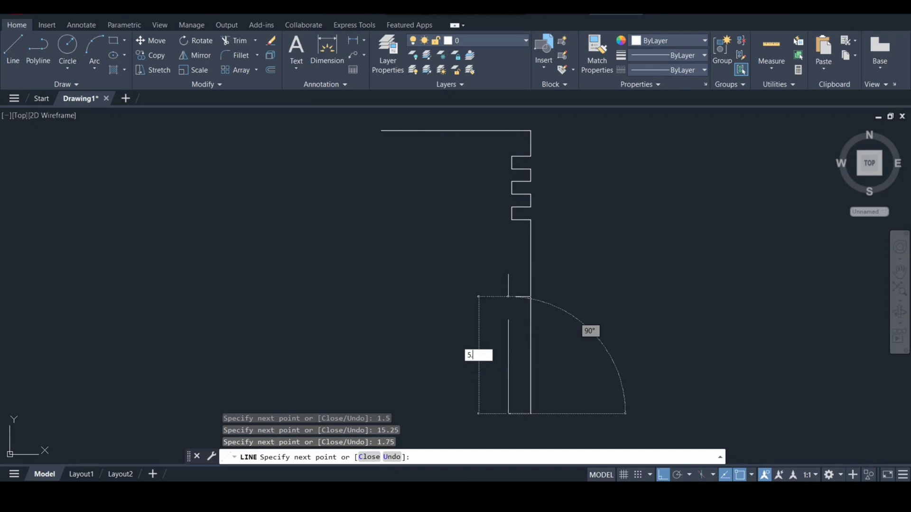
text(75)
key(Return)
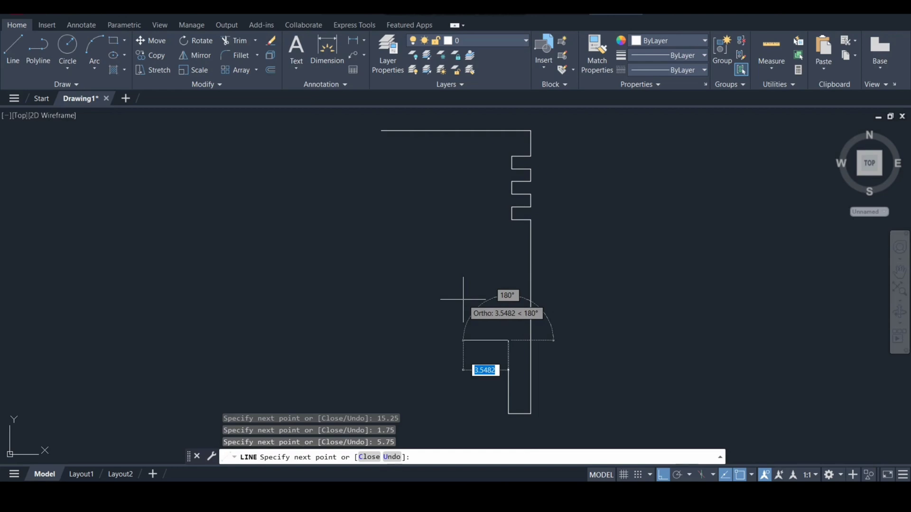
text(1.7)
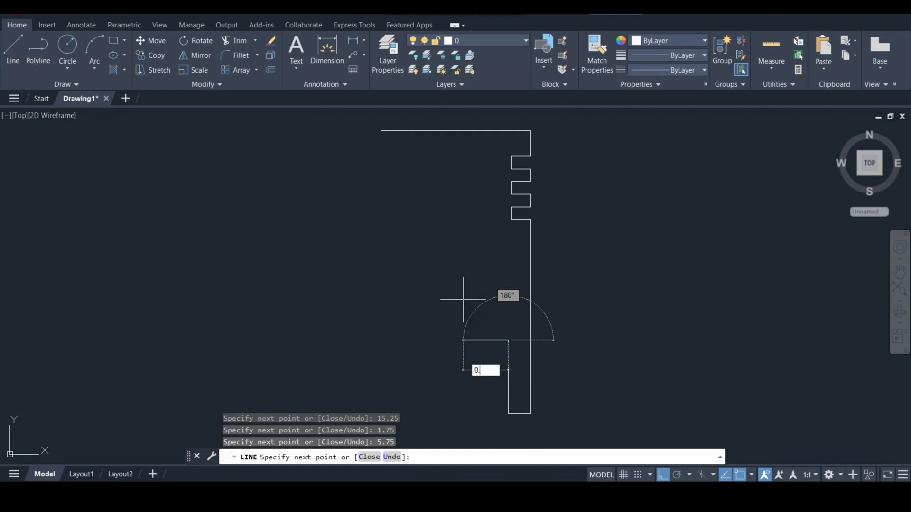
text(5)
key(Return)
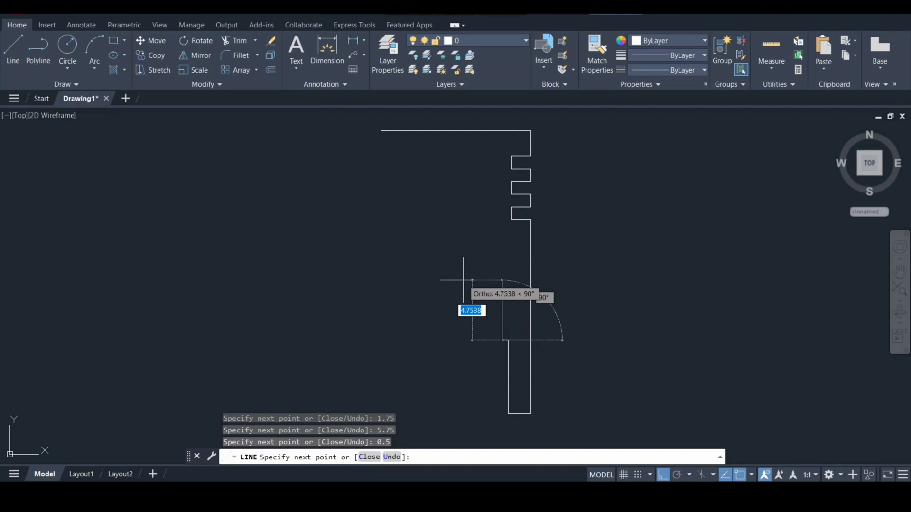
text(0.5)
key(Return)
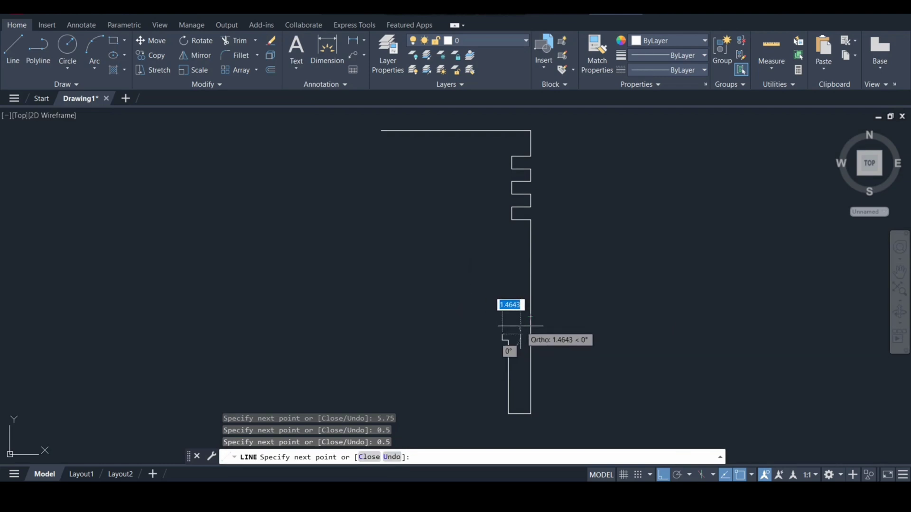
text(0.5)
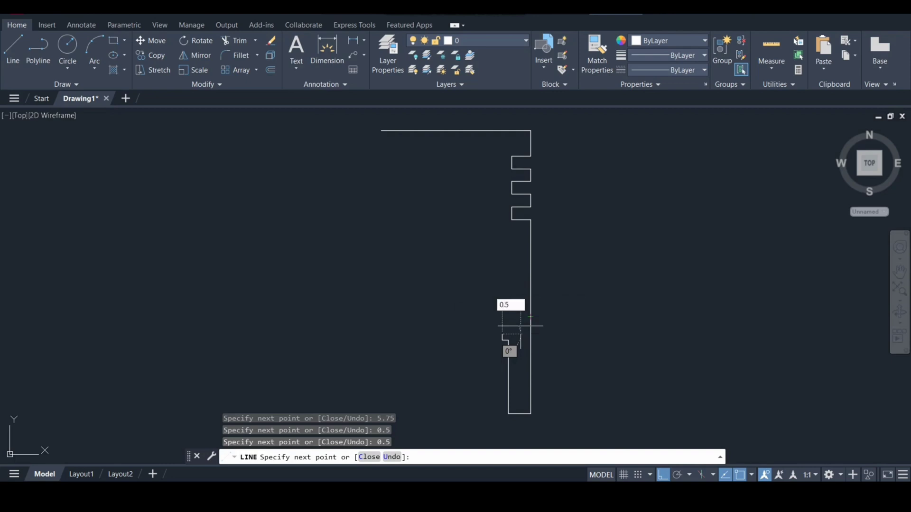
key(Return)
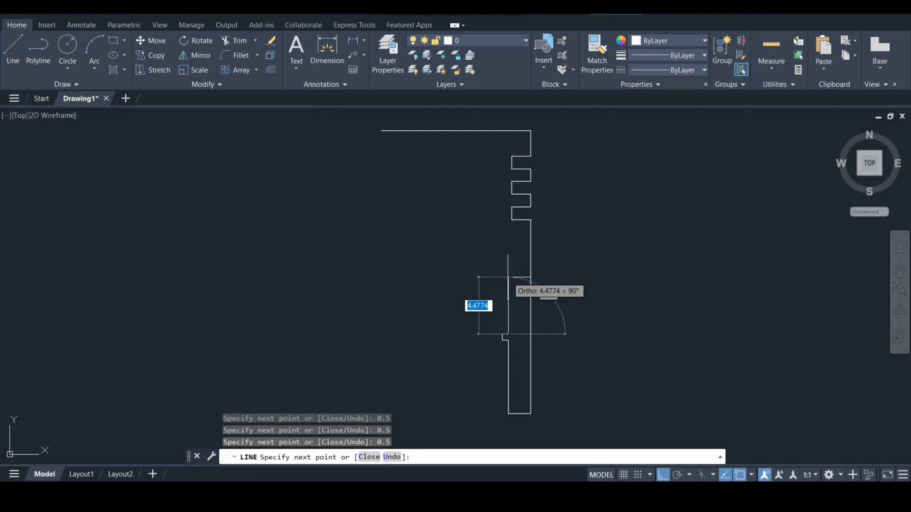
Add the 2, 5, 6, 4, 6 and 9 unit cavity segments, ending the line.
text(2)
key(Return)
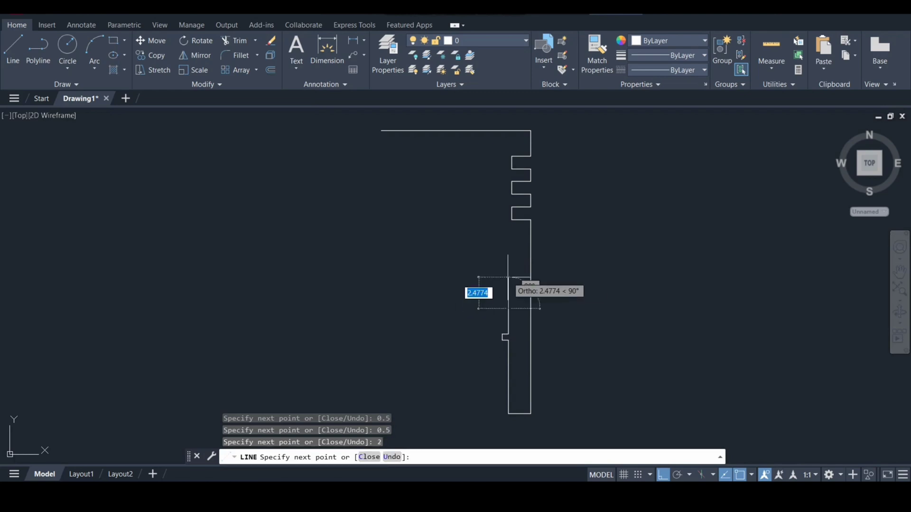
text(5)
key(Return)
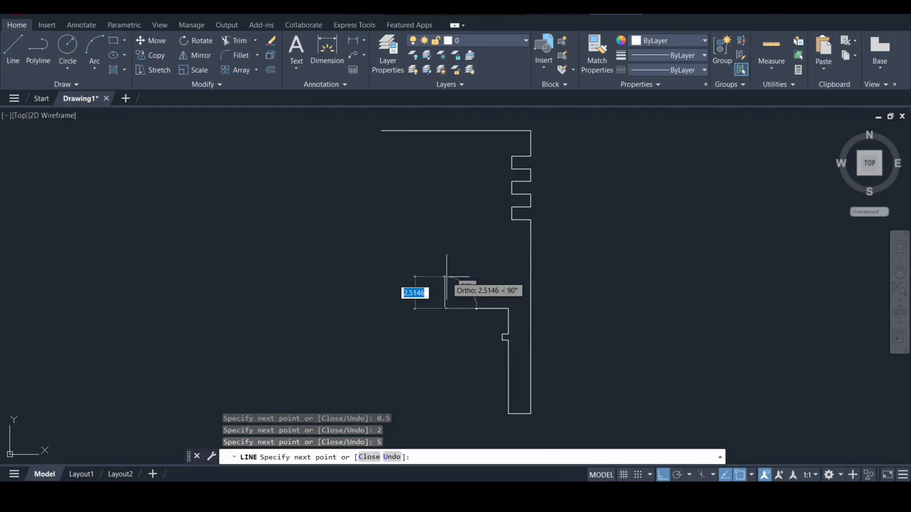
text(6)
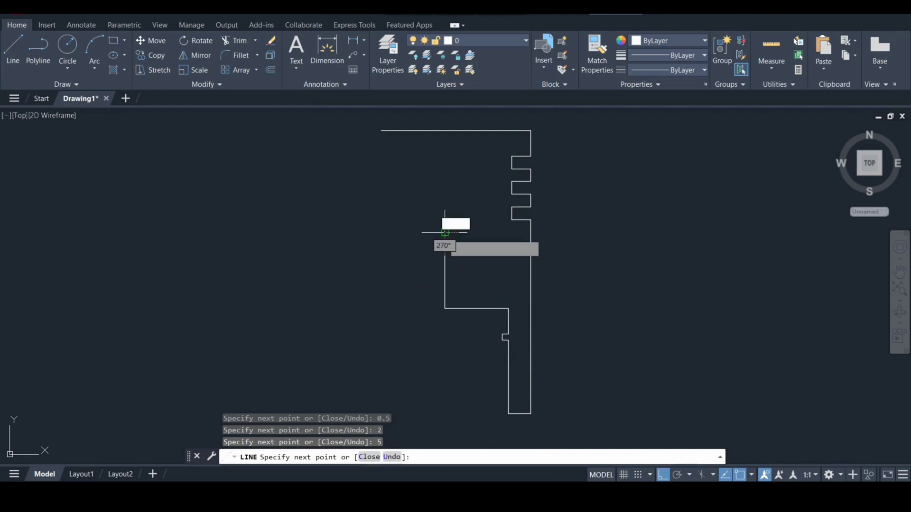
key(Return)
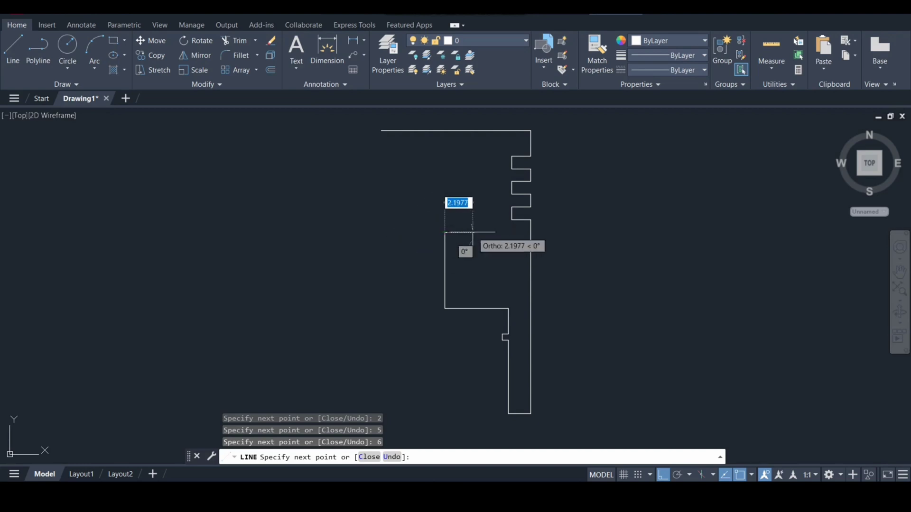
text(4)
key(Return)
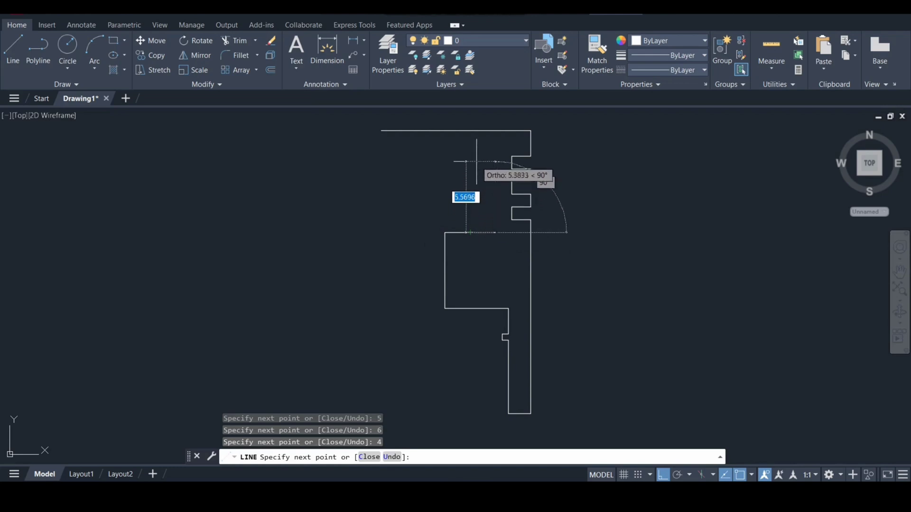
text(6)
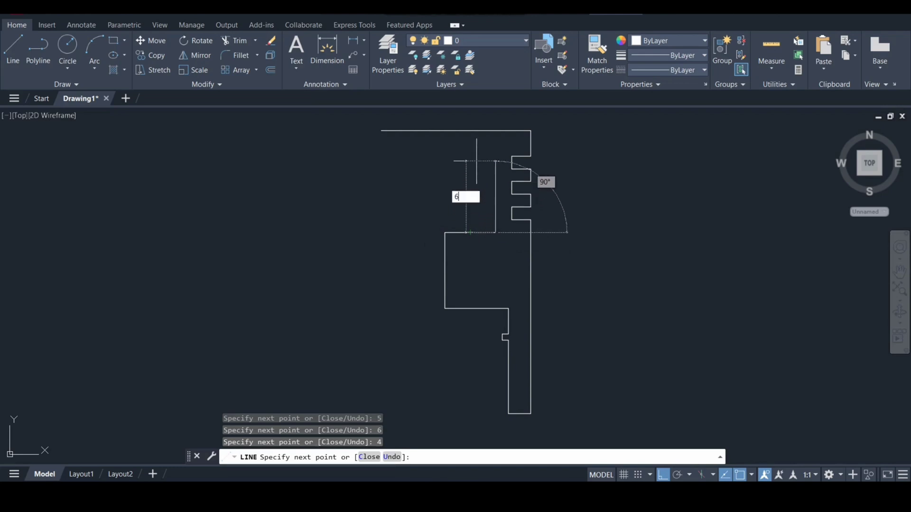
key(Return)
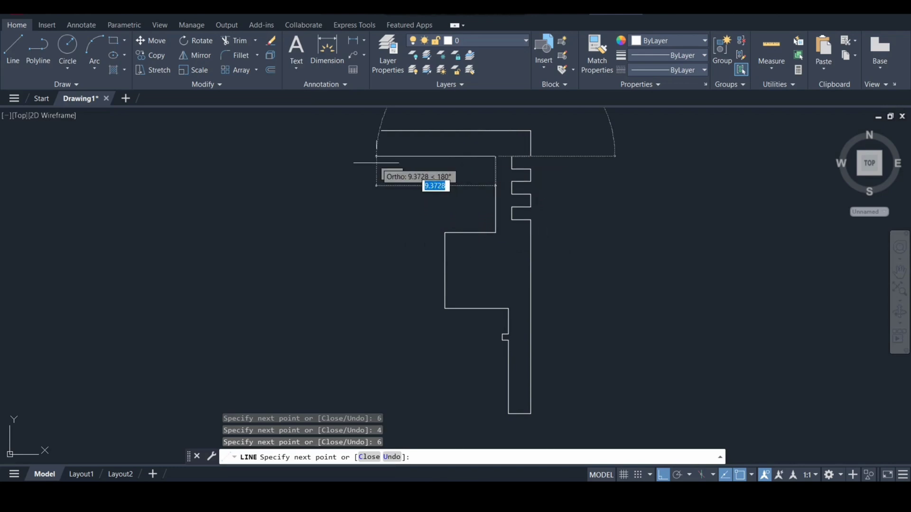
text(9)
key(Return)
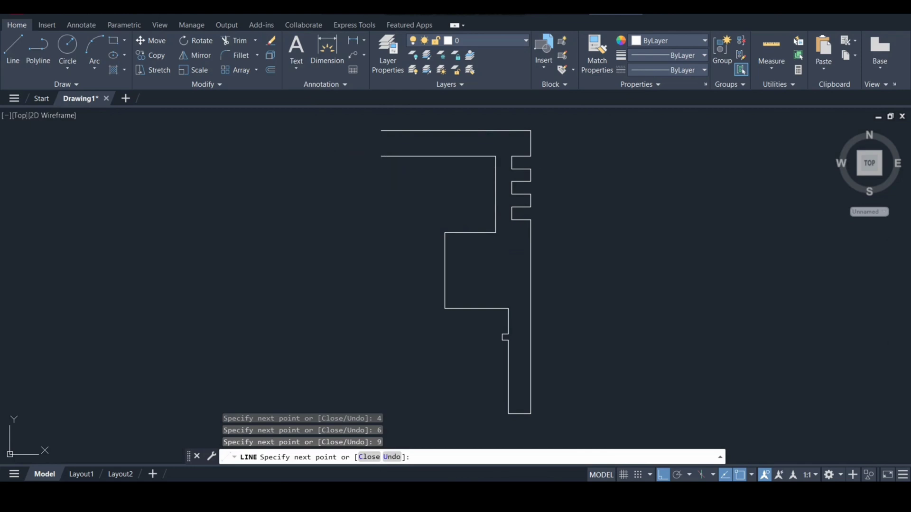
key(Escape)
Join the profile lines into one polyline and close its left side with a vertical line.
key(ctrl+a)
text(j)
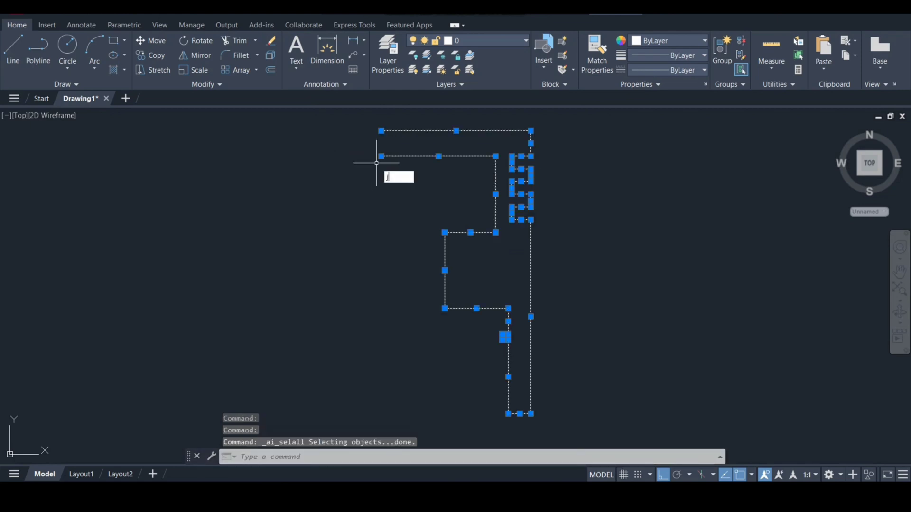
key(Return)
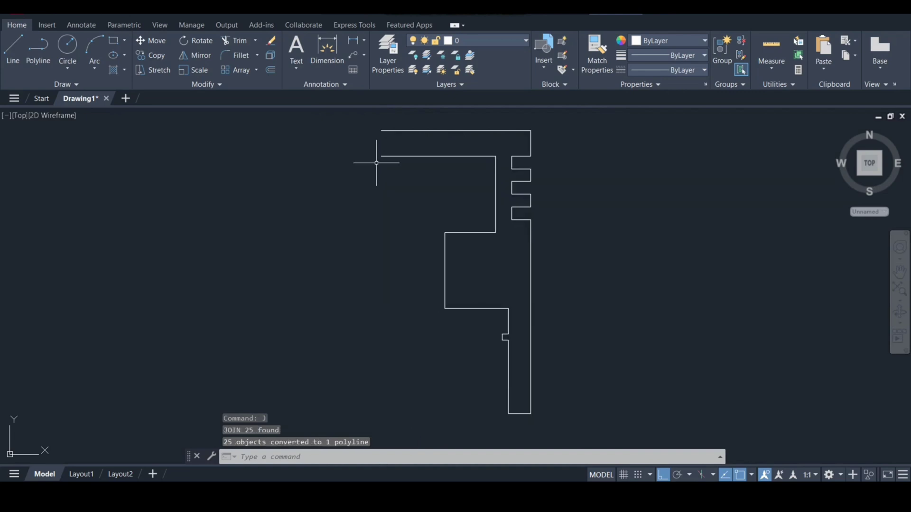
text(l)
key(Return)
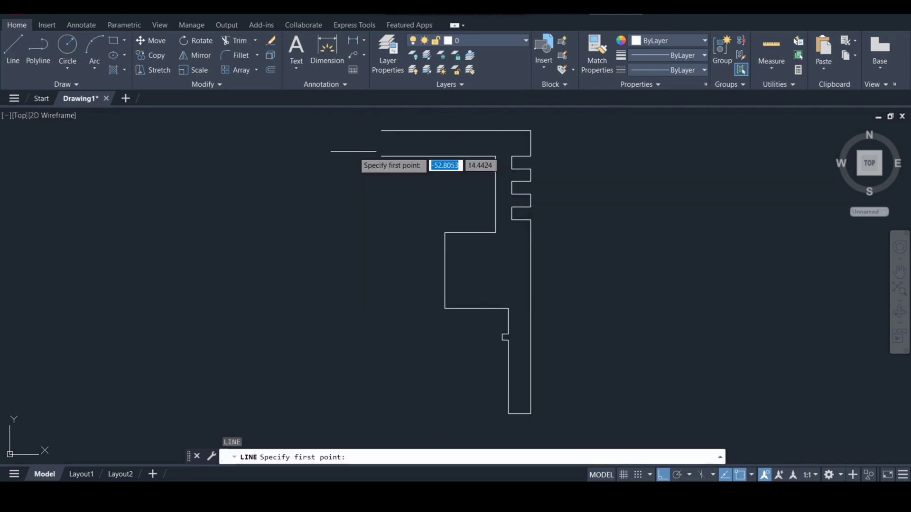
click(381, 131)
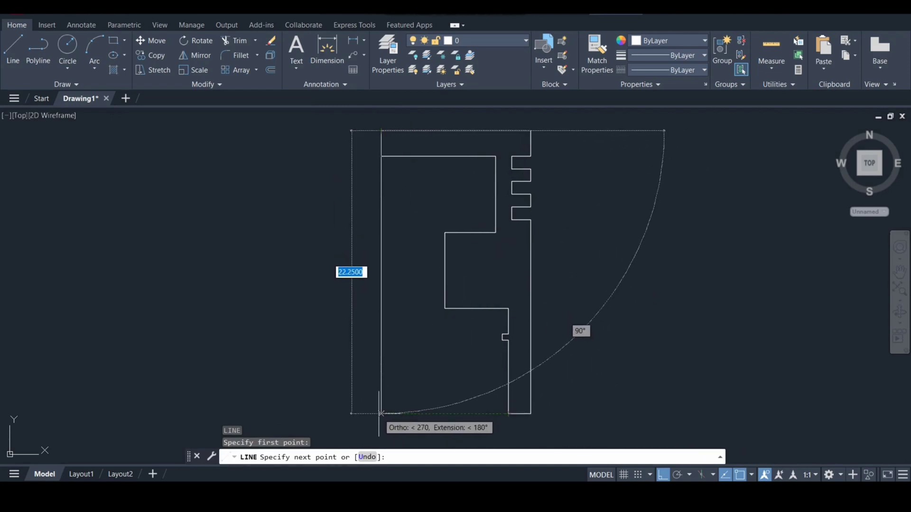
click(380, 414)
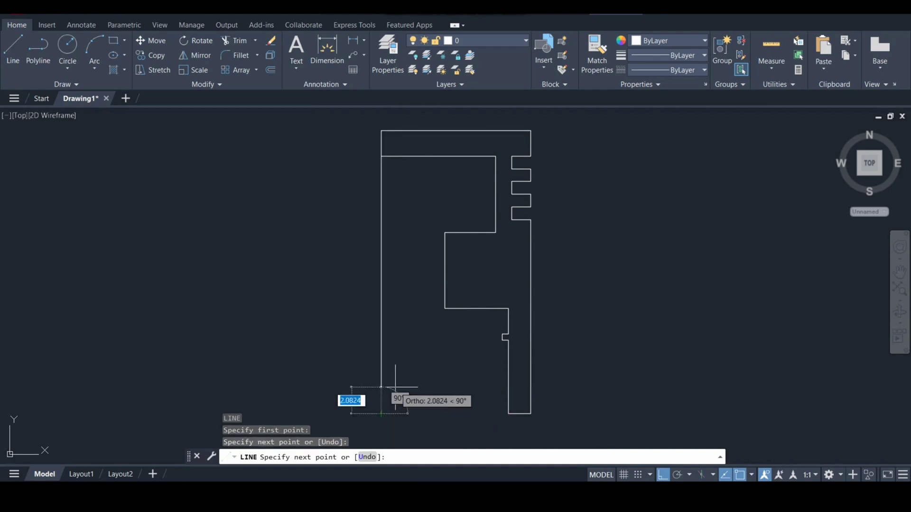
key(Escape)
Draw a 10.25 by 5 block along the bottom of the profile.
text(l)
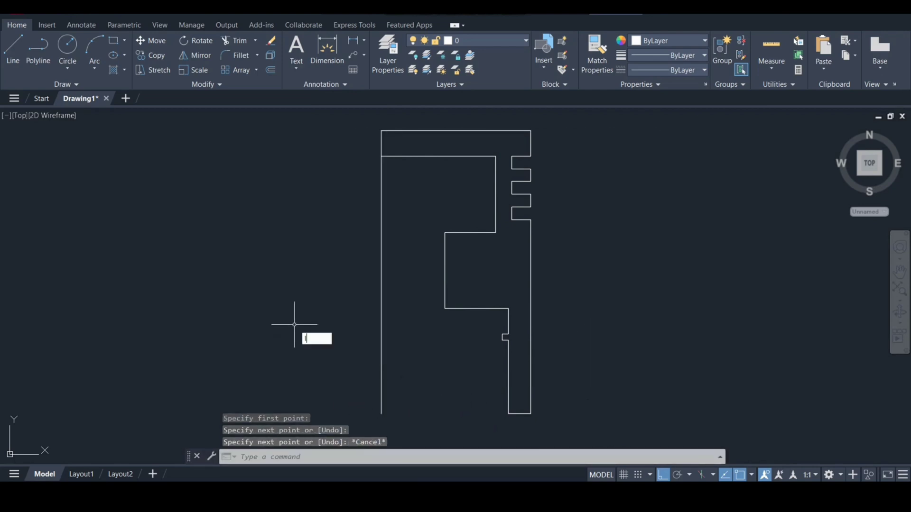
key(Return)
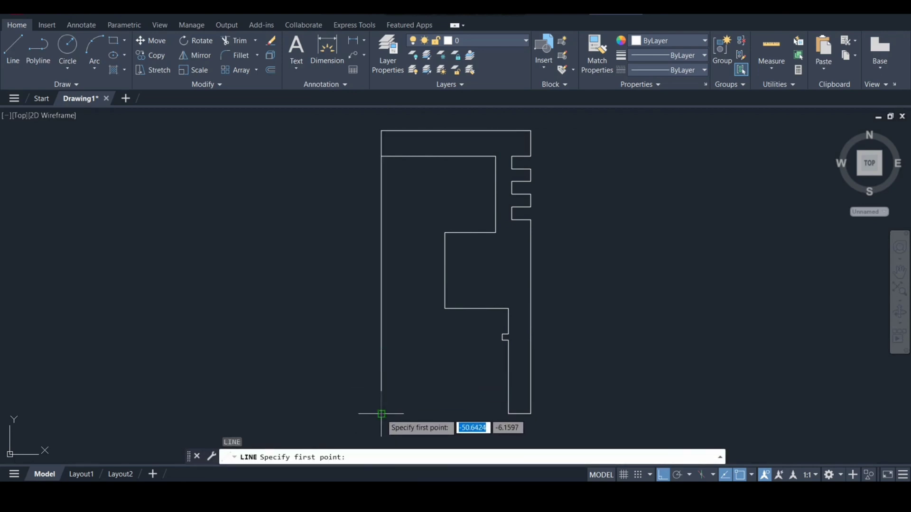
click(381, 413)
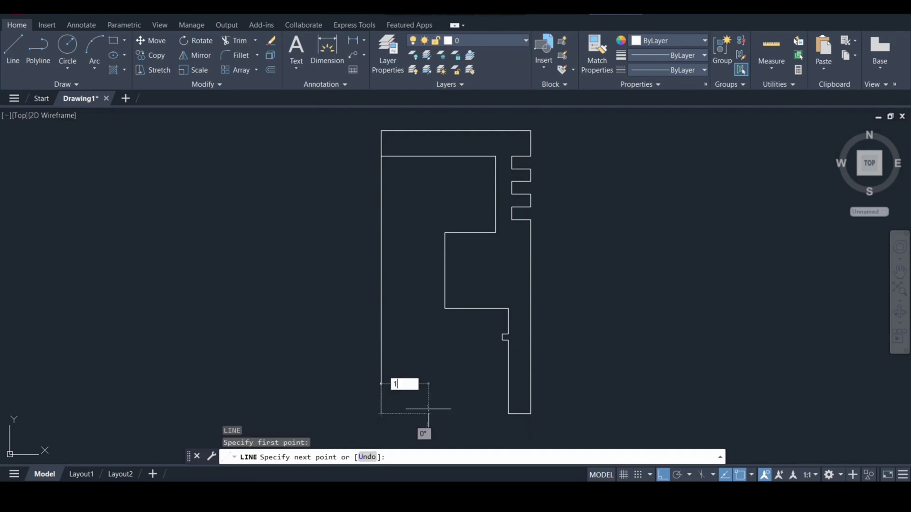
text(10.25)
key(Return)
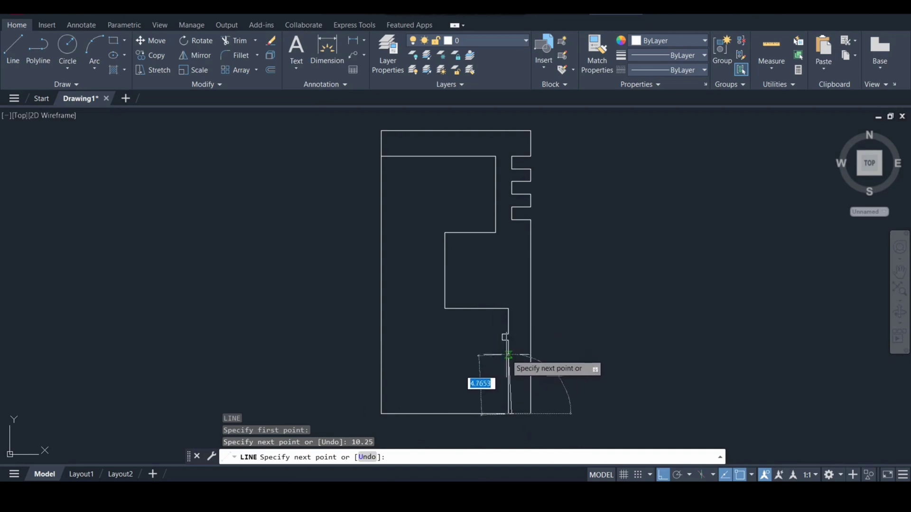
text(5)
key(Return)
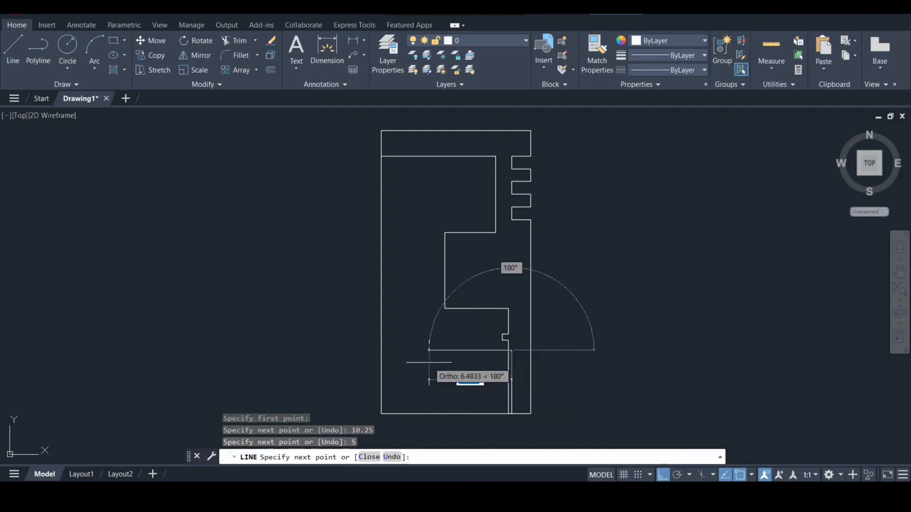
text(10.25)
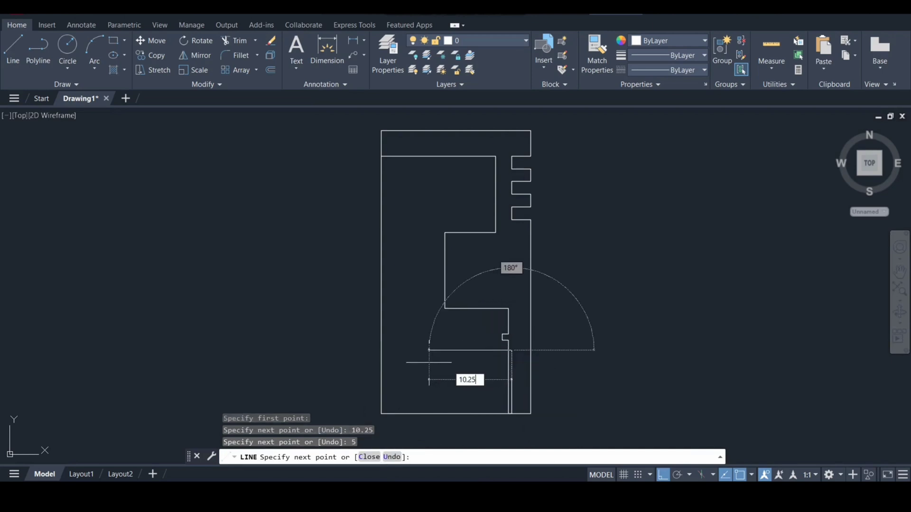
key(Return)
key(Escape)
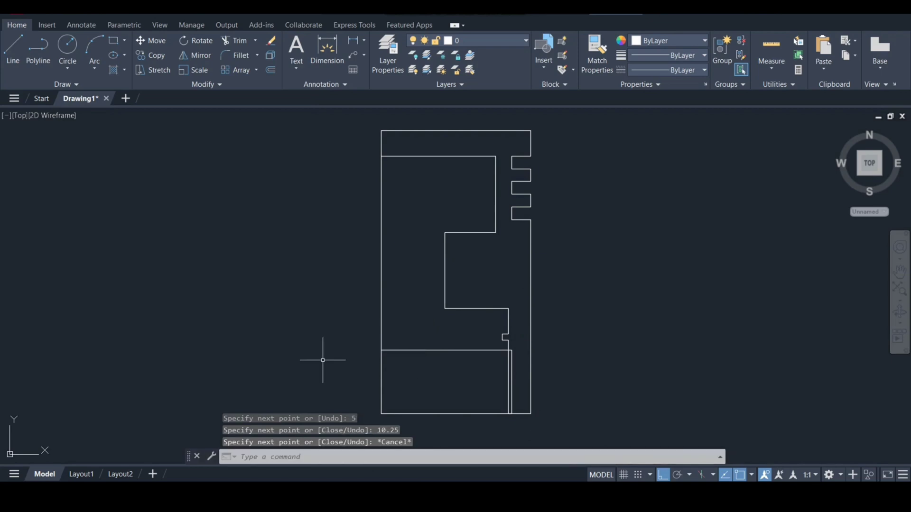
Round the bottom block's top-right corner with a 4.5-radius fillet.
text(f)
key(Return)
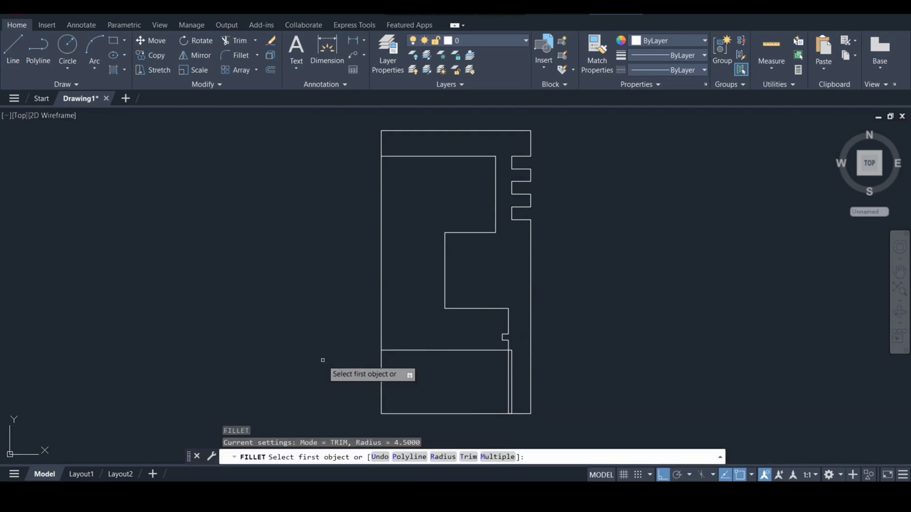
text(r)
key(Return)
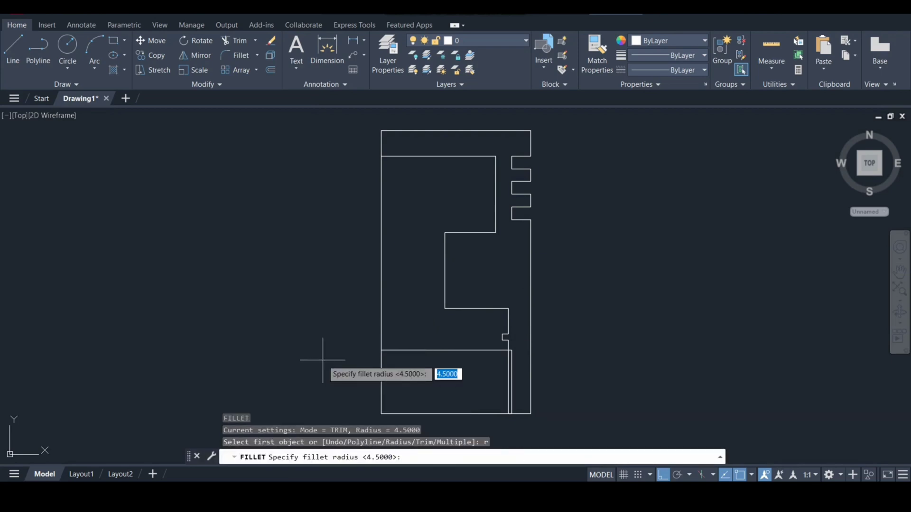
text(4)
key(Return)
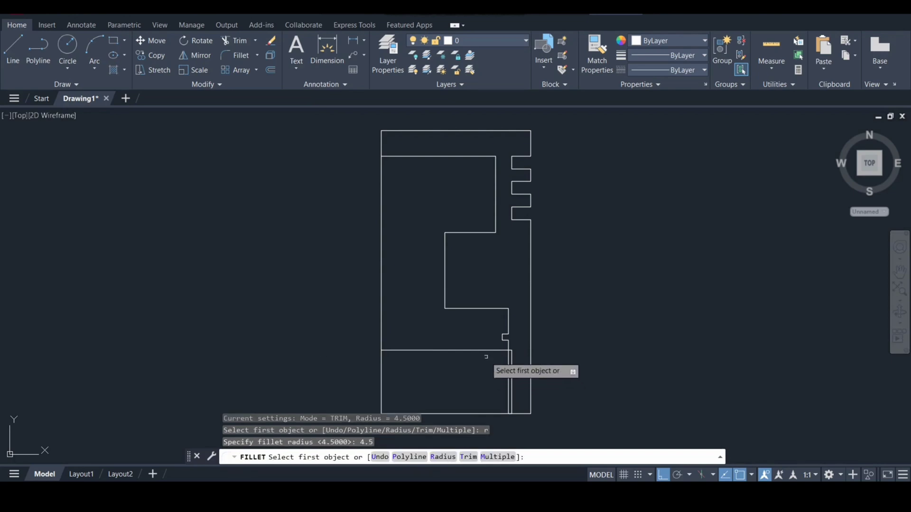
click(480, 350)
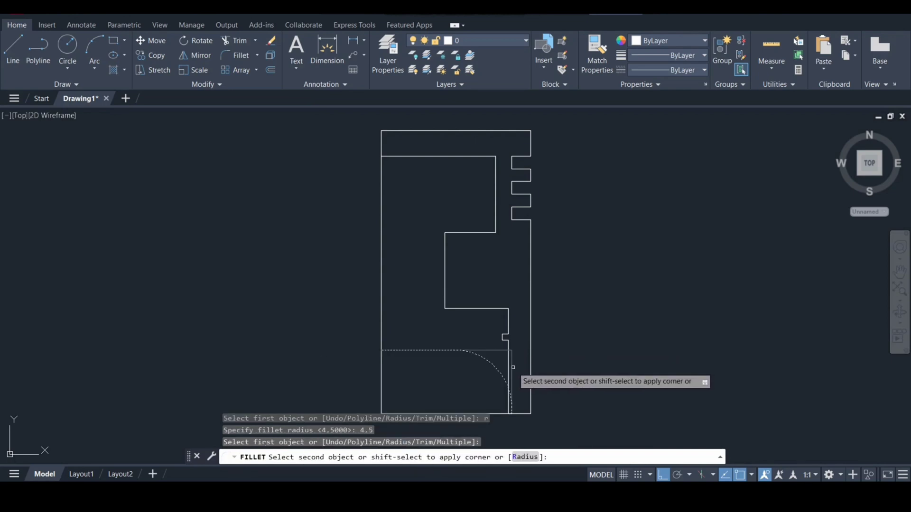
click(509, 368)
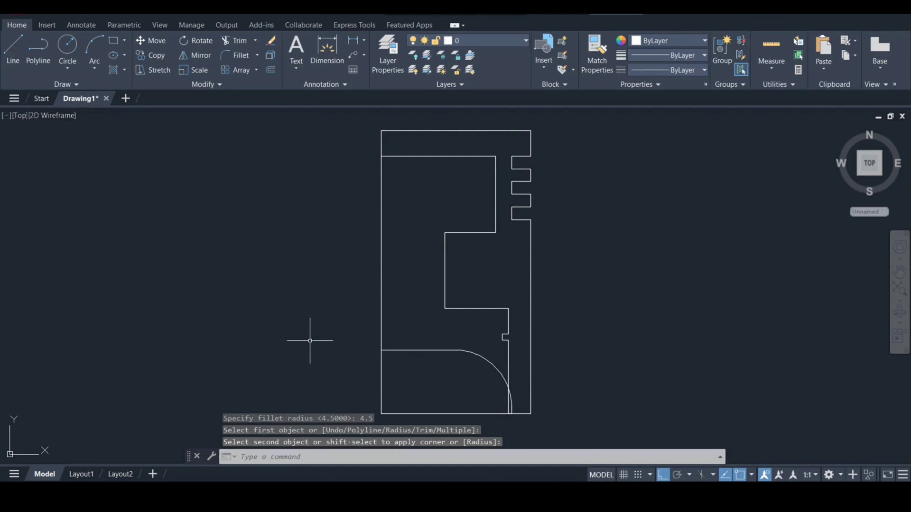
Join the top line, fillet arc, short vertical and bottom edge into one polyline.
text(j)
key(Return)
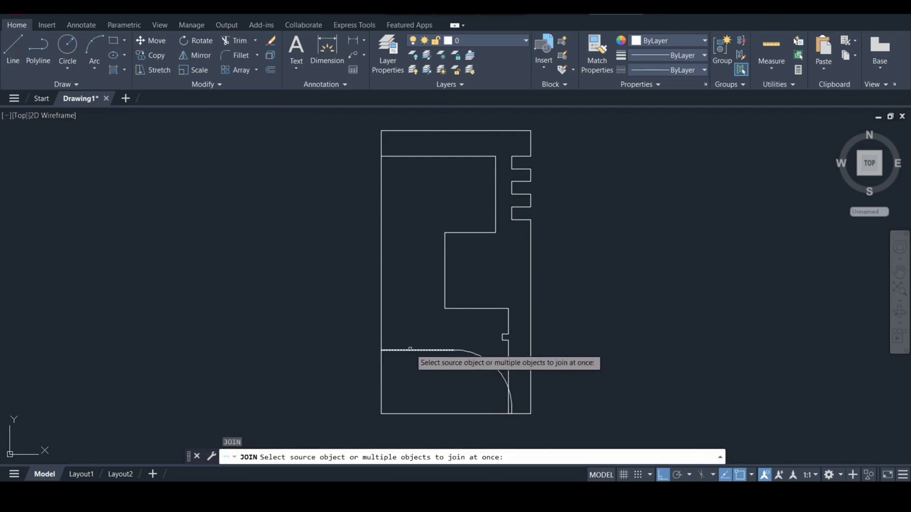
click(407, 350)
click(467, 352)
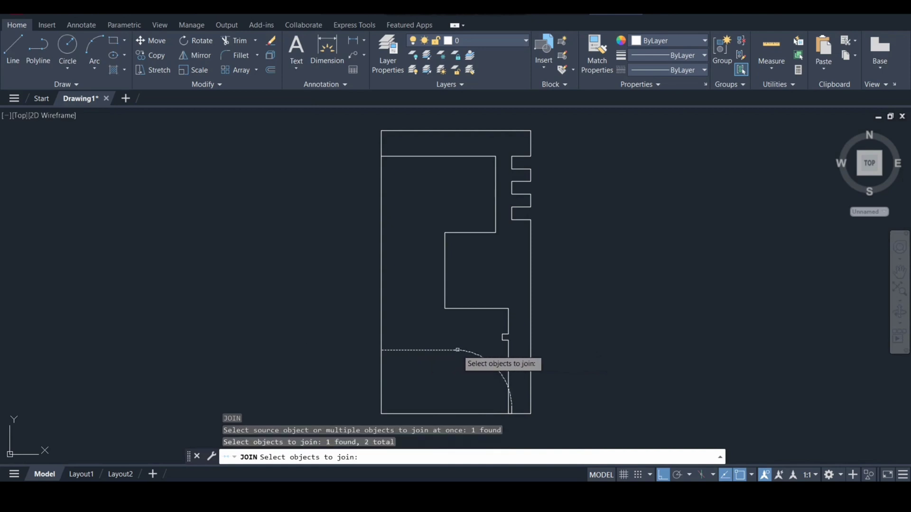
click(509, 411)
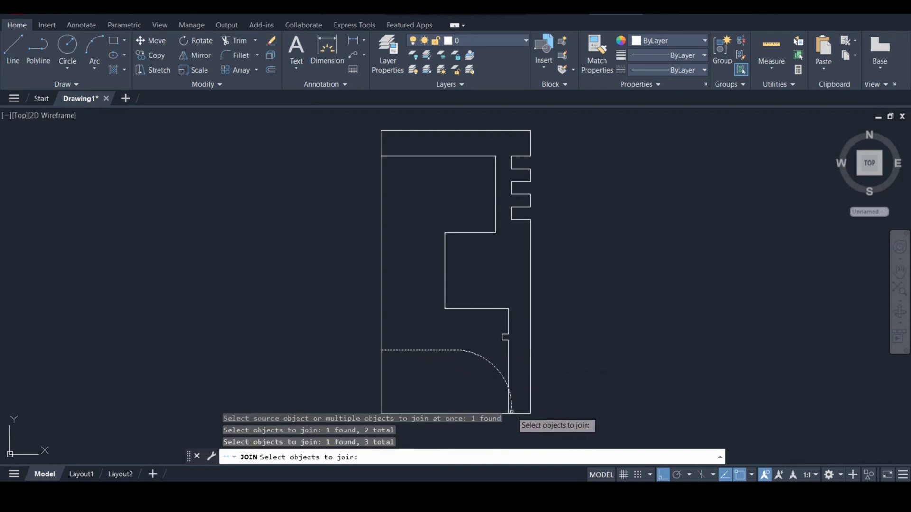
click(407, 393)
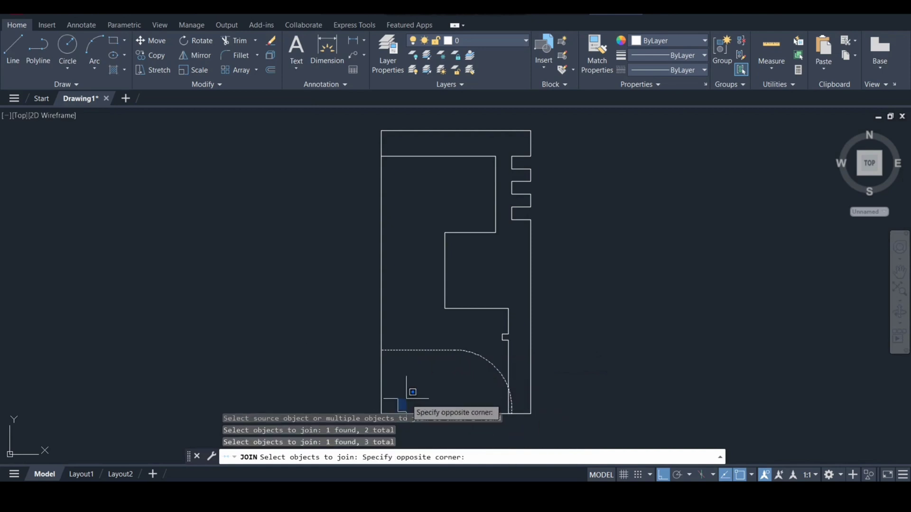
middle_drag(405, 399, 402, 366)
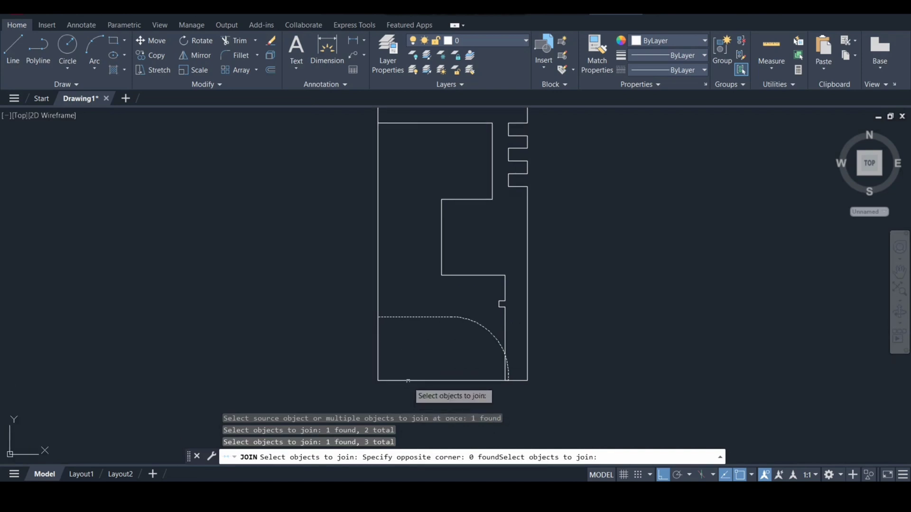
click(408, 380)
key(Return)
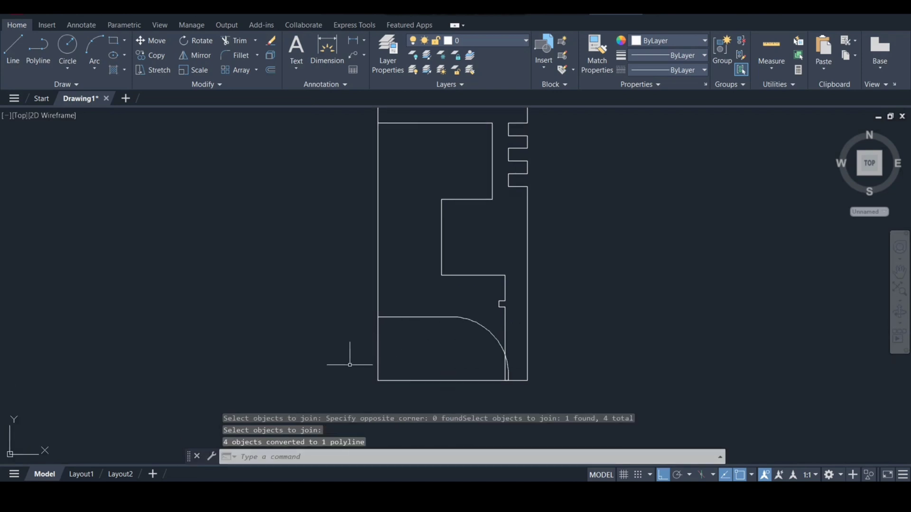
scroll(346, 360, down, 2)
middle_drag(322, 356, 340, 350)
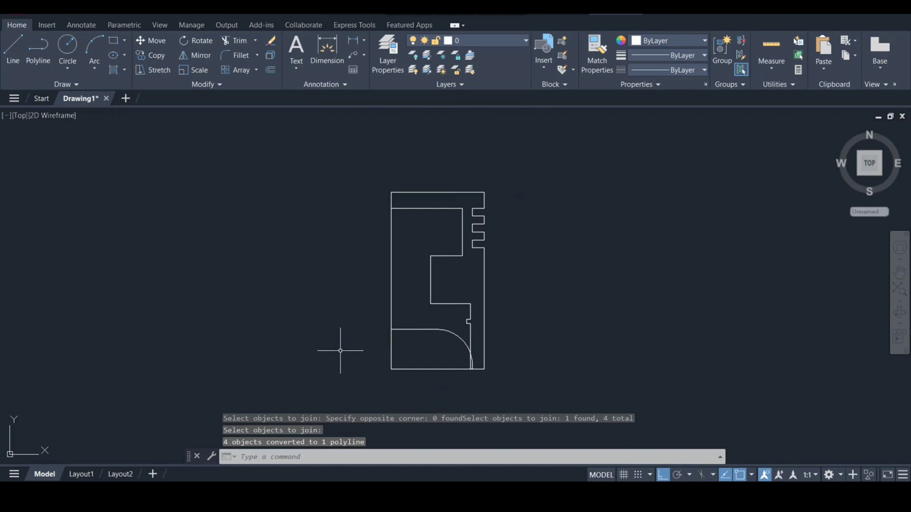
Mirror the bottom quarter arc across the profile's left edge, keeping the original.
text(mi)
key(Return)
click(411, 330)
key(Return)
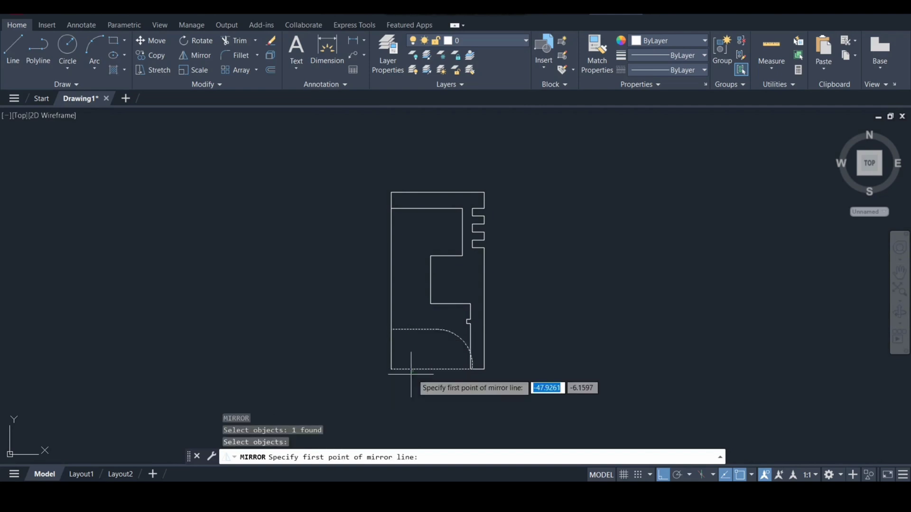
click(391, 369)
click(392, 327)
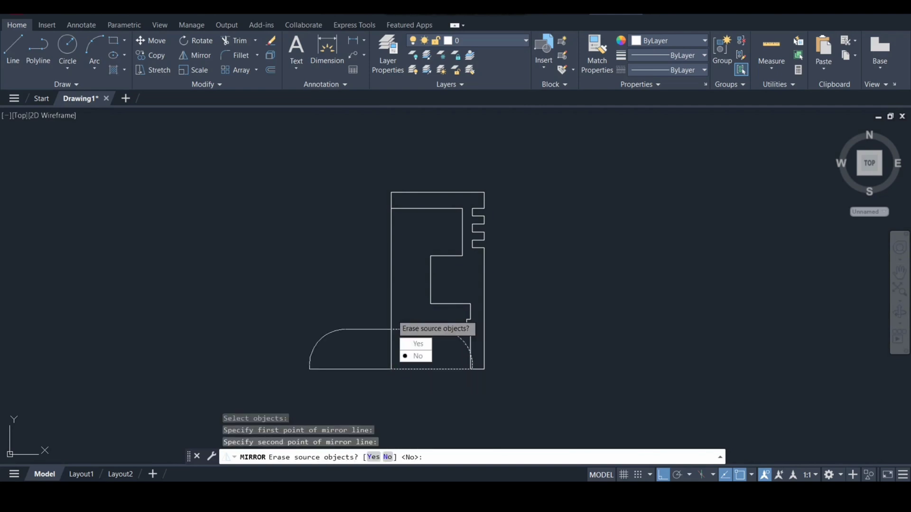
key(Return)
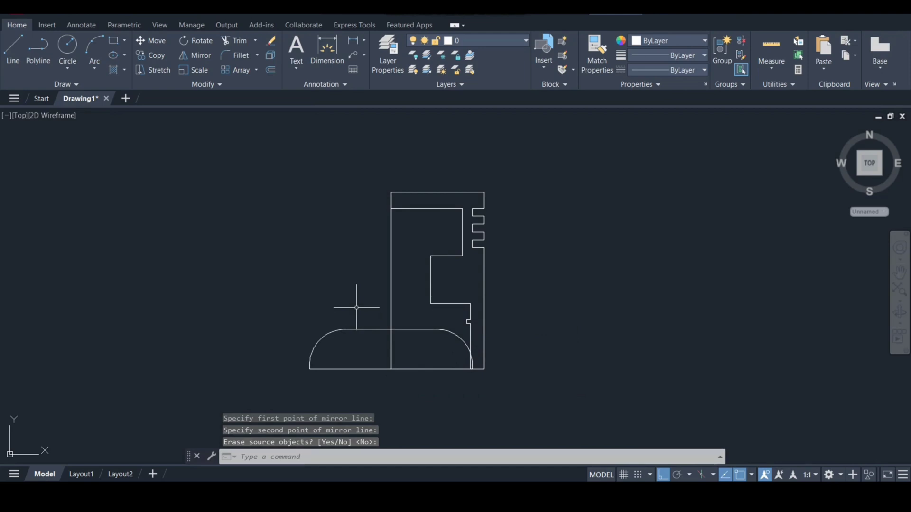
Join the left and right arcs into a single polyline.
text(join)
key(Return)
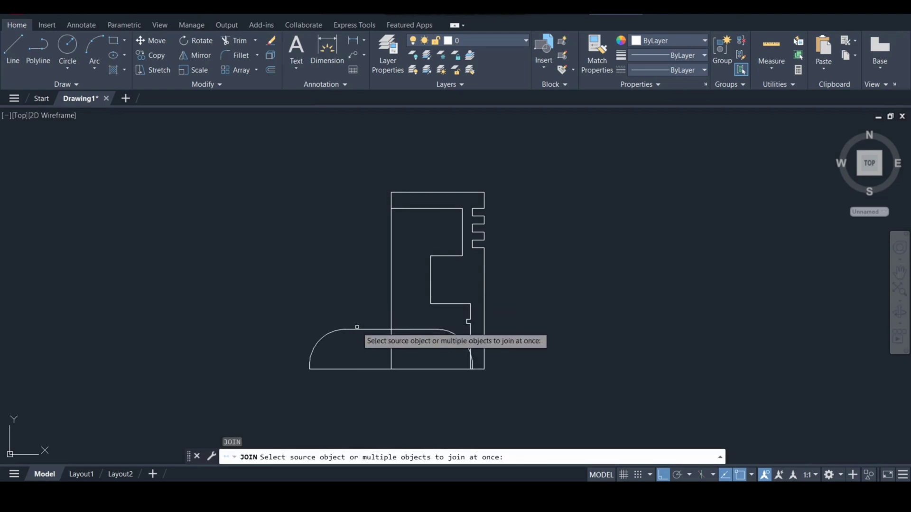
click(357, 328)
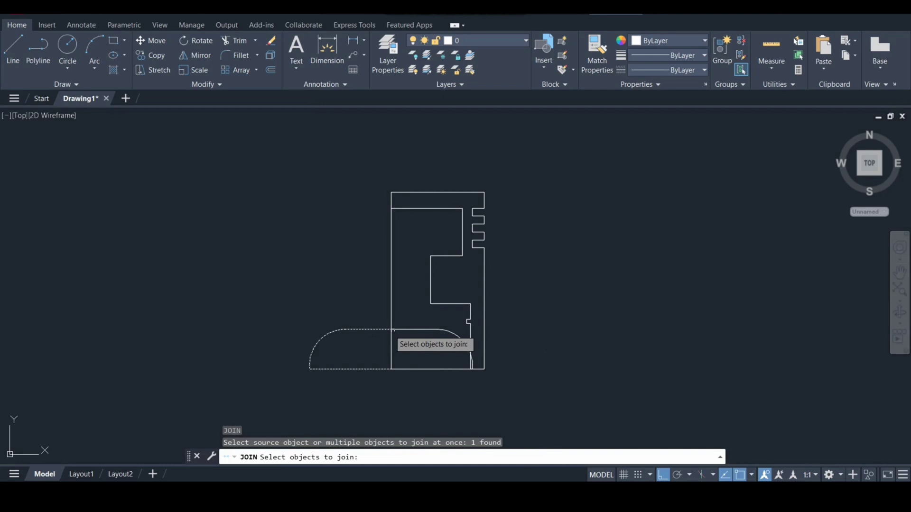
click(402, 328)
click(402, 329)
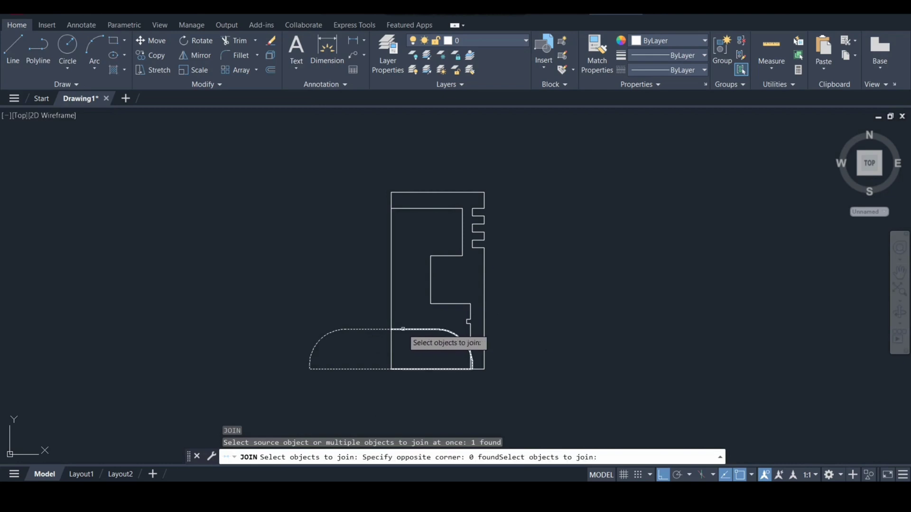
click(402, 329)
key(Return)
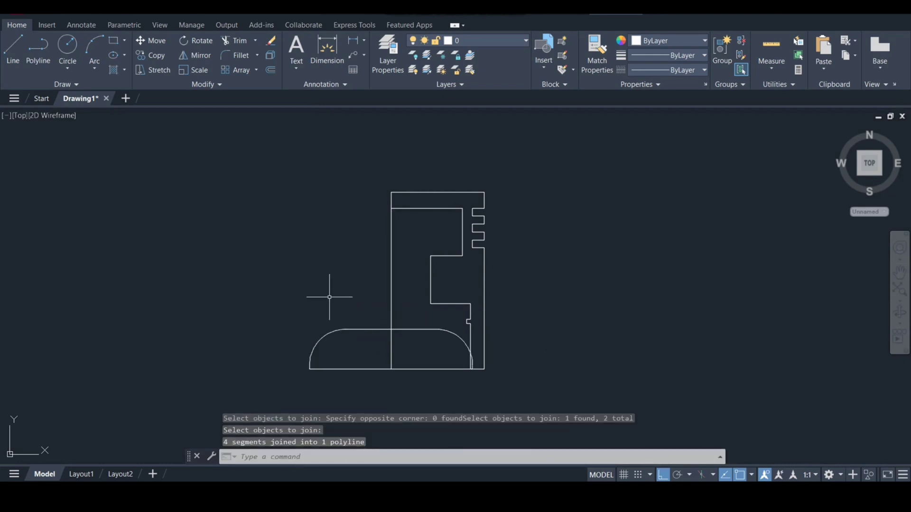
Revolve the profile polyline 360° about the left edge from its top to bottom corner.
text(re)
key(Return)
click(406, 206)
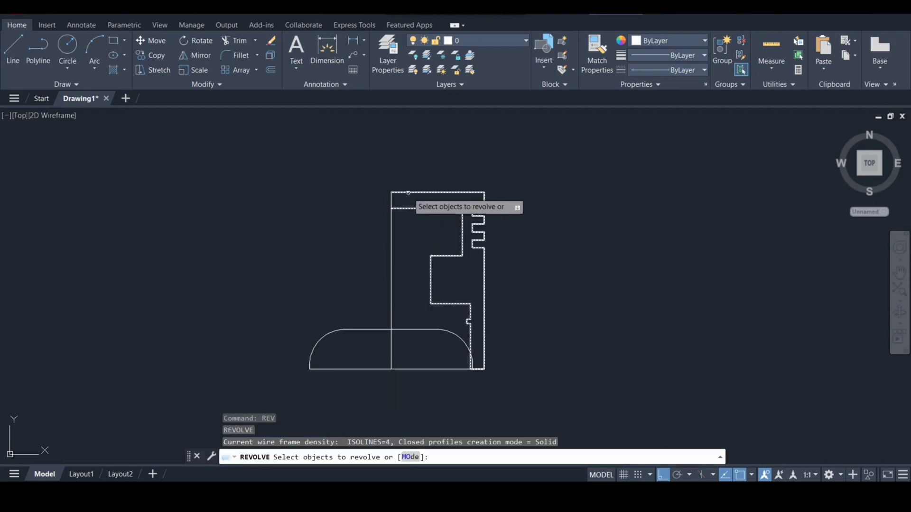
key(Return)
click(391, 193)
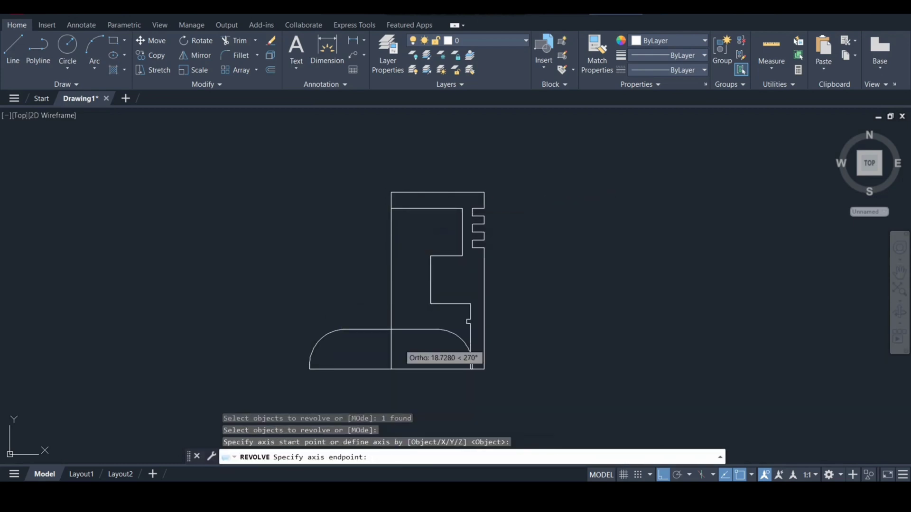
click(391, 369)
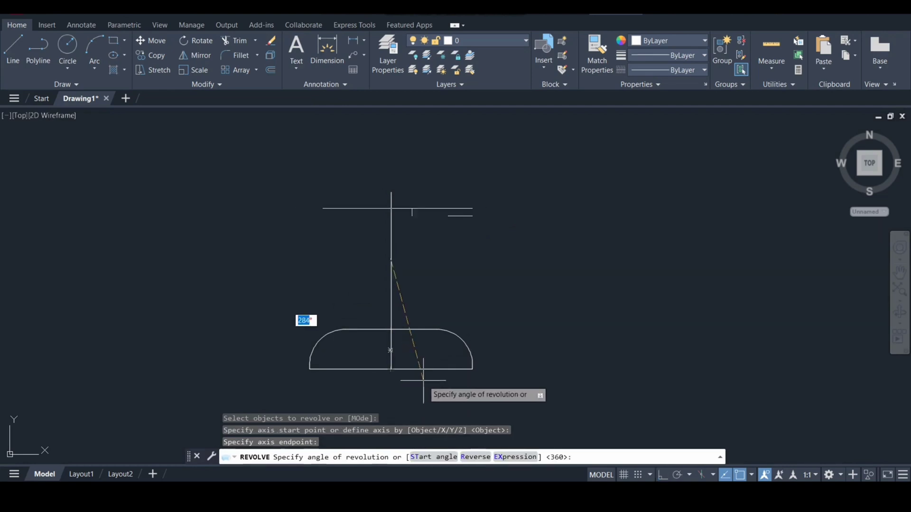
text(360)
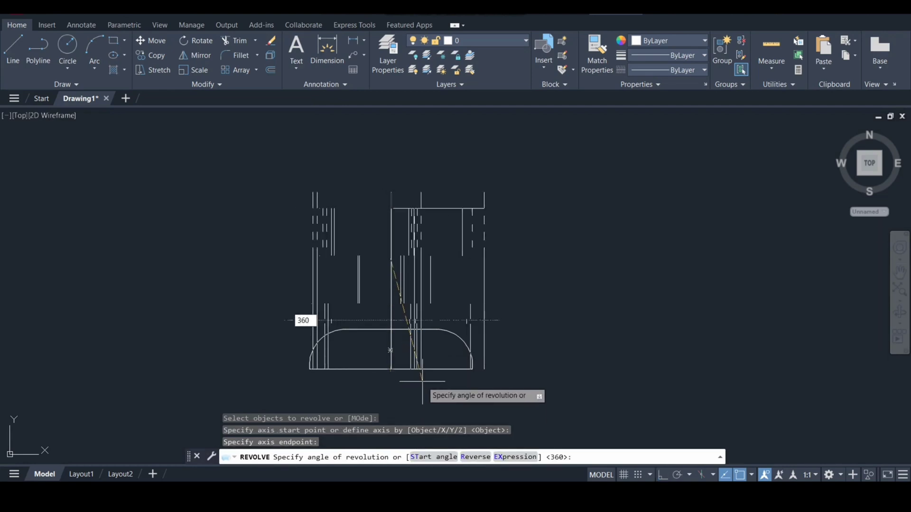
key(Return)
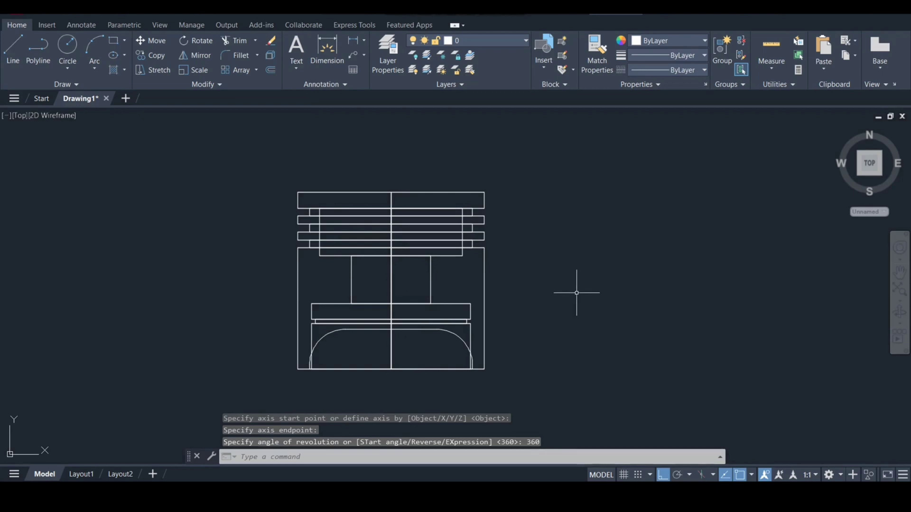
mouse_move(572, 295)
middle_down()
mouse_move(626, 287)
mouse_move(614, 294)
middle_up()
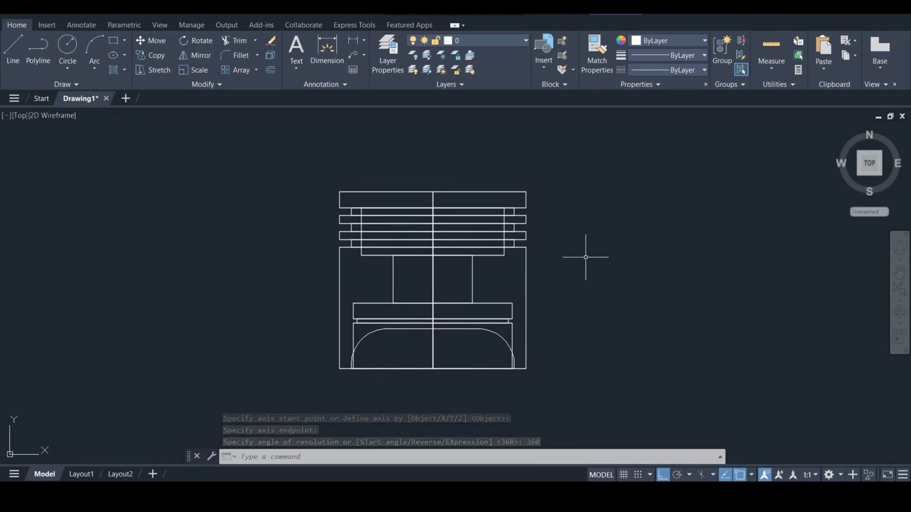
Draw a 10.5 × 7 rectangle to the right of the piston.
text(REC)
key(Return)
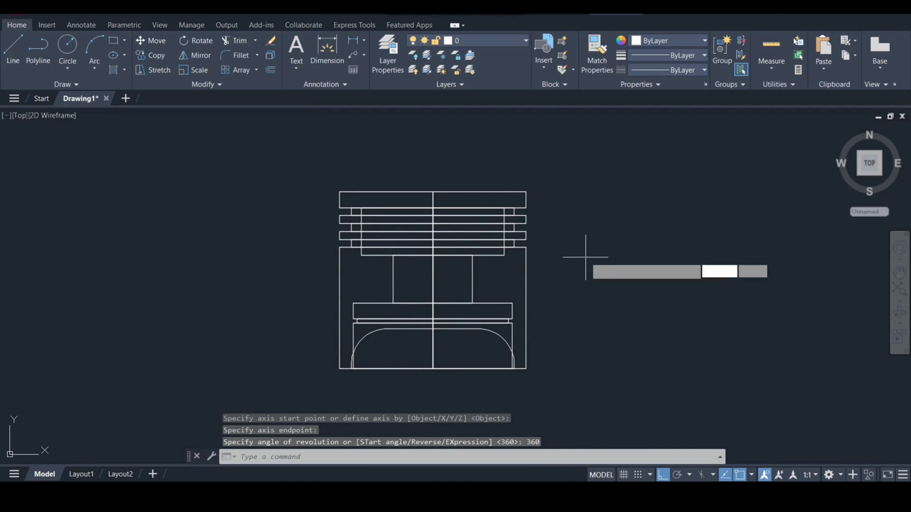
click(626, 261)
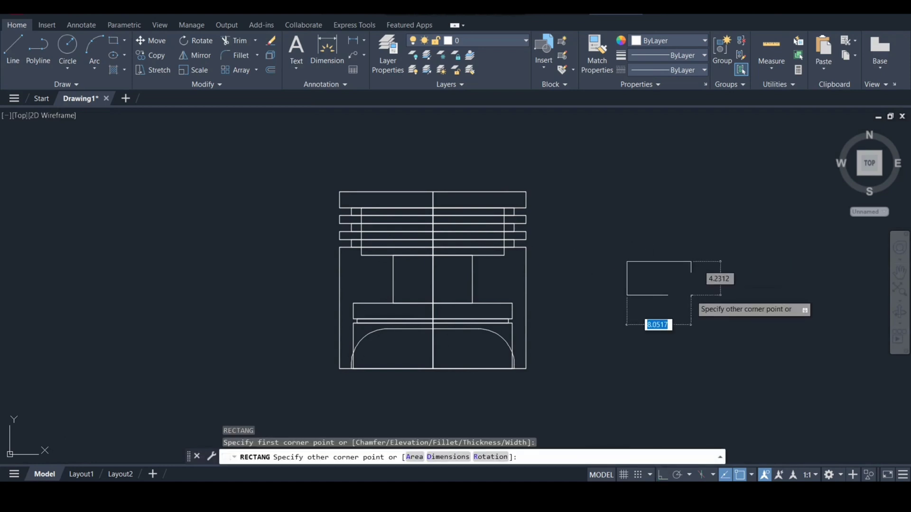
text(d)
key(Return)
text(10.5)
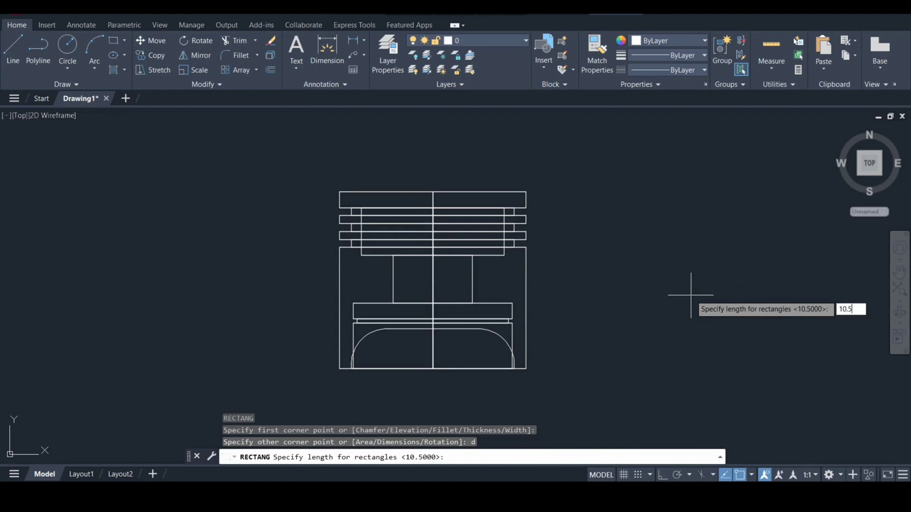
key(Return)
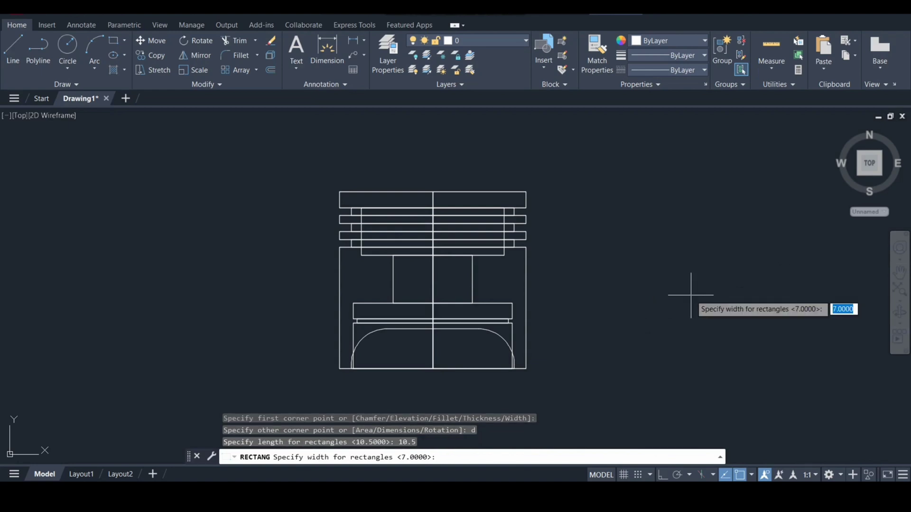
key(Return)
click(675, 301)
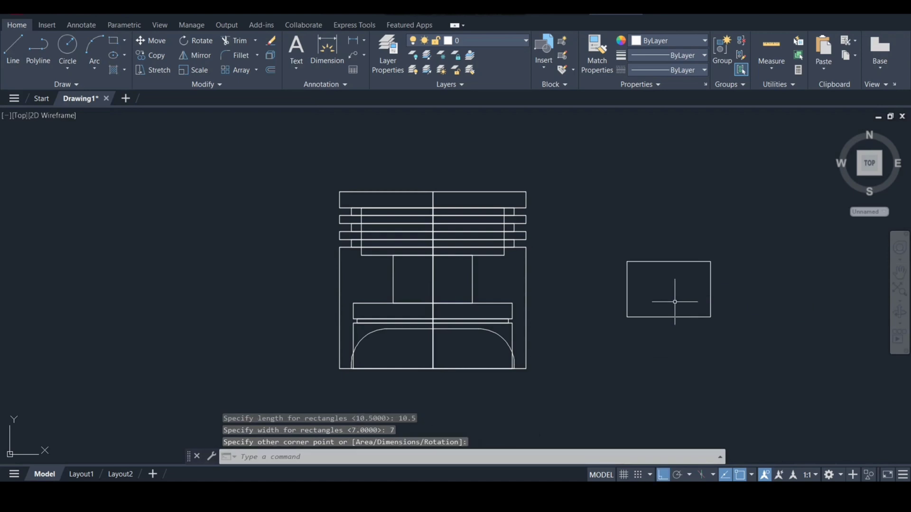
Draw a 1.05 line straight up from the rectangle's top-edge midpoint.
text(l)
key(Return)
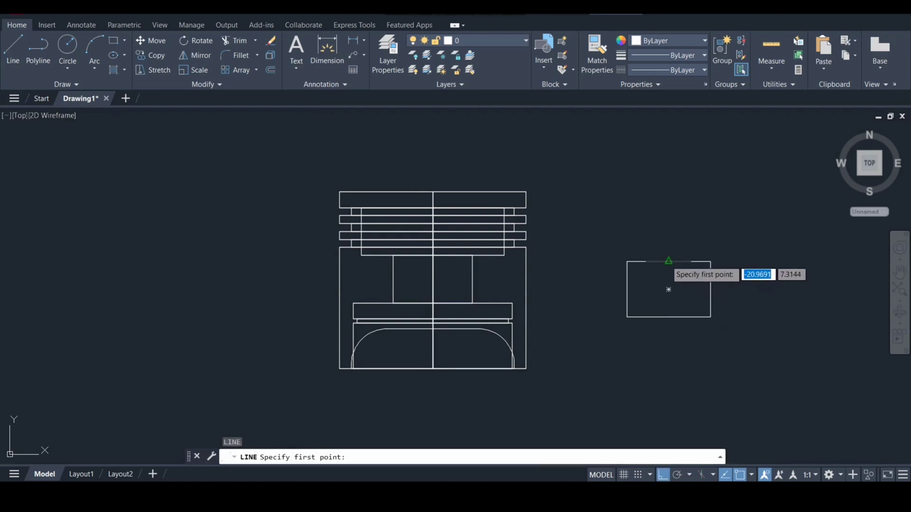
click(668, 261)
text(1.05)
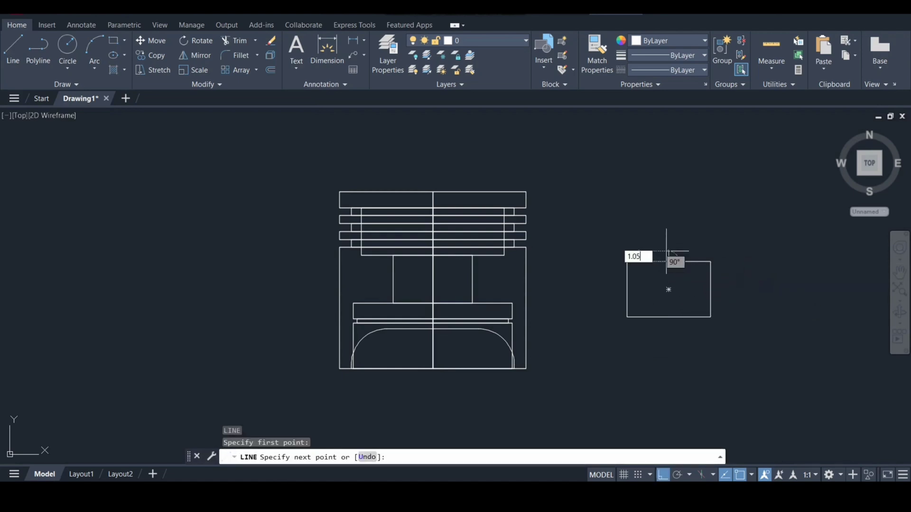
key(Return)
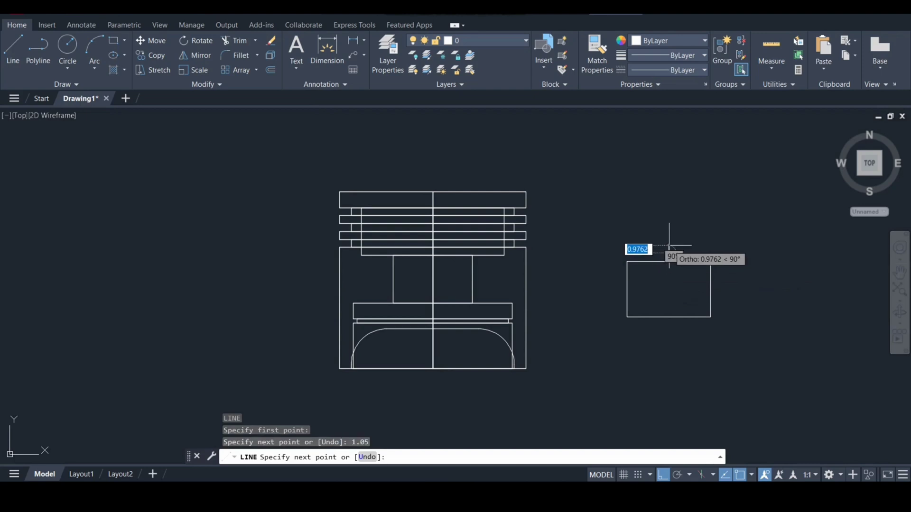
key(Escape)
text(m)
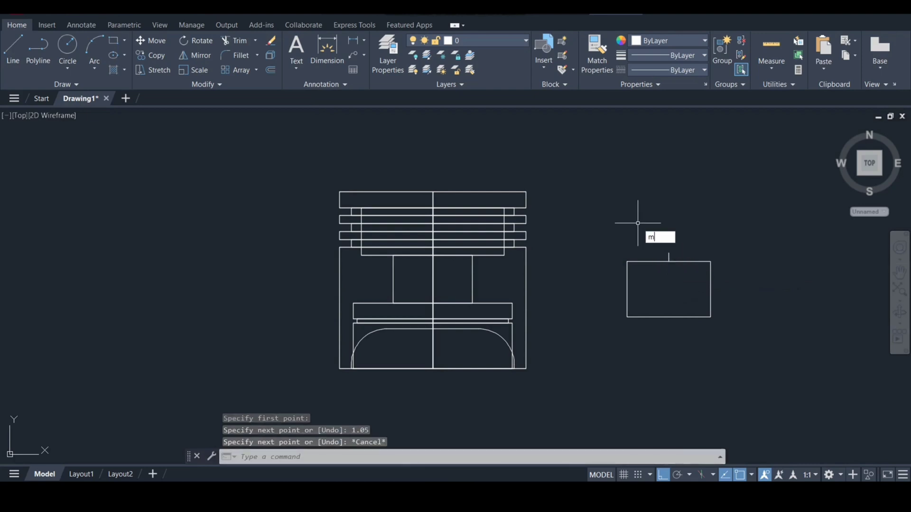
Move the rectangle and short line into the middle of the piston.
key(Return)
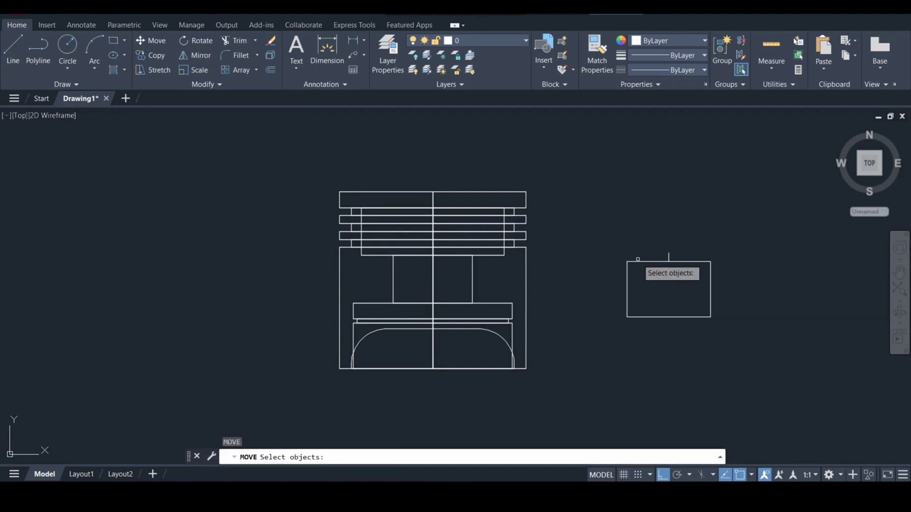
click(637, 260)
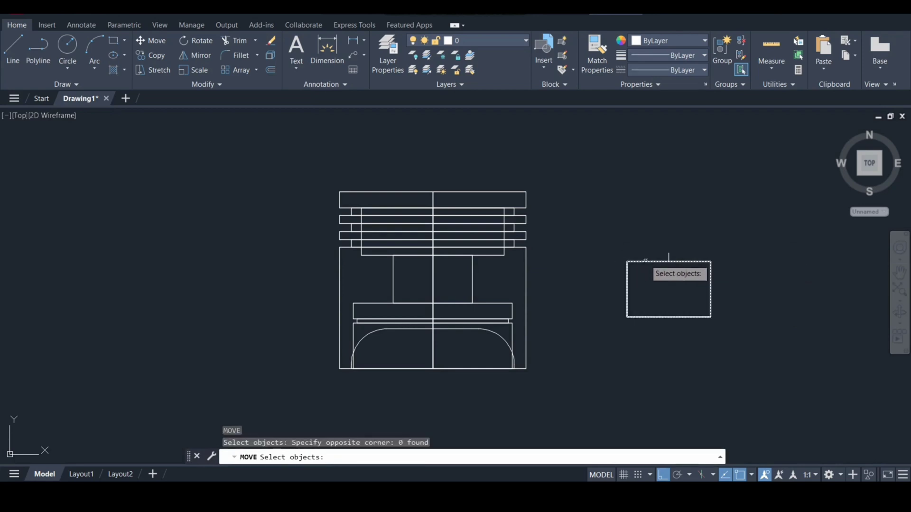
click(645, 260)
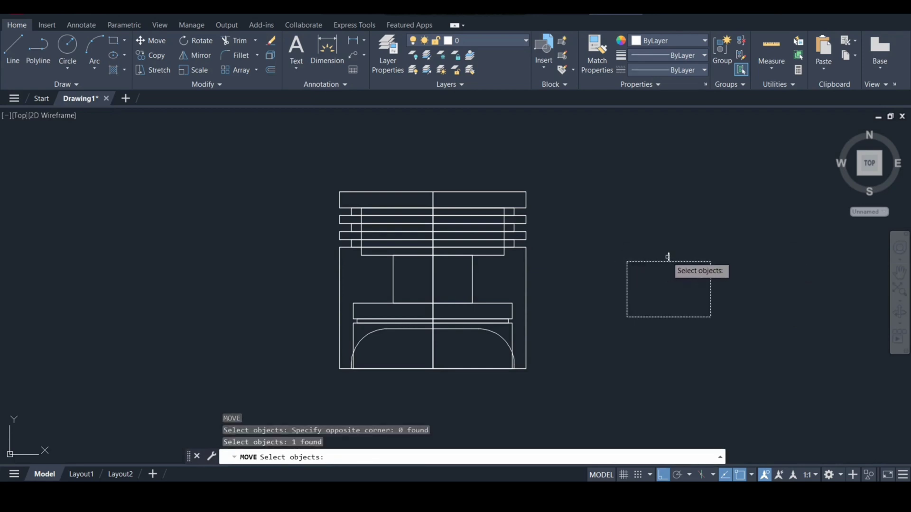
click(667, 257)
key(Return)
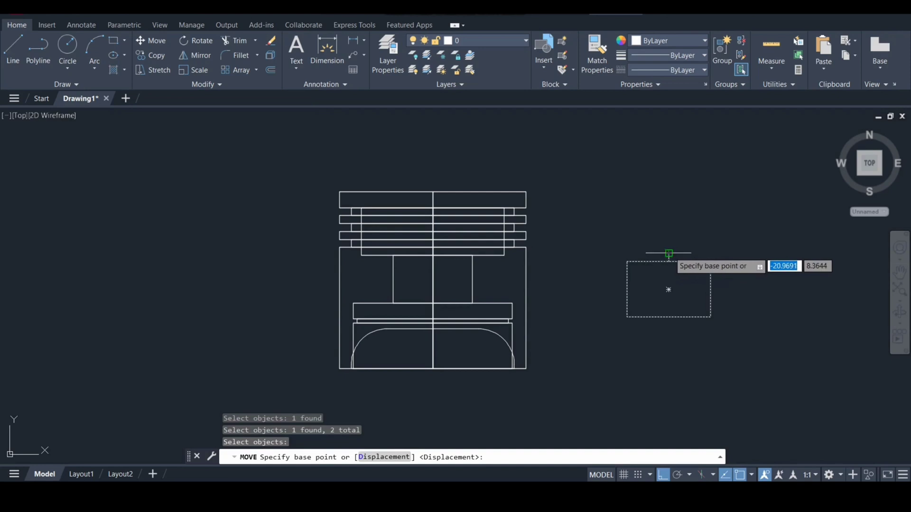
click(669, 253)
click(443, 241)
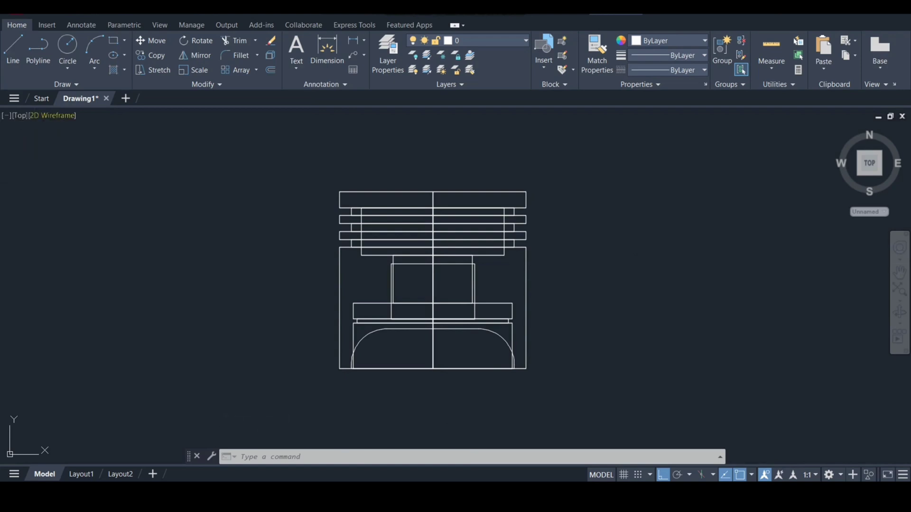
Switch the viewport to the Realistic visual style and orbit to a tilted 3D view.
click(52, 115)
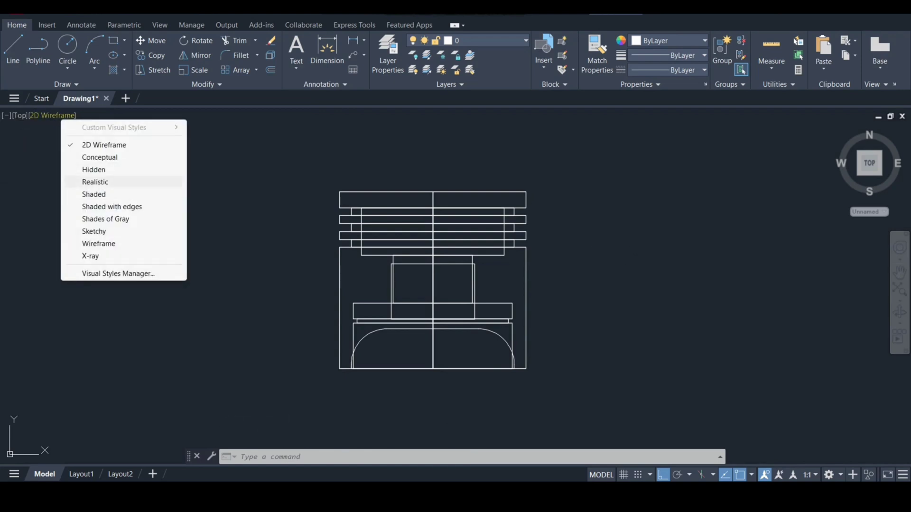
click(95, 181)
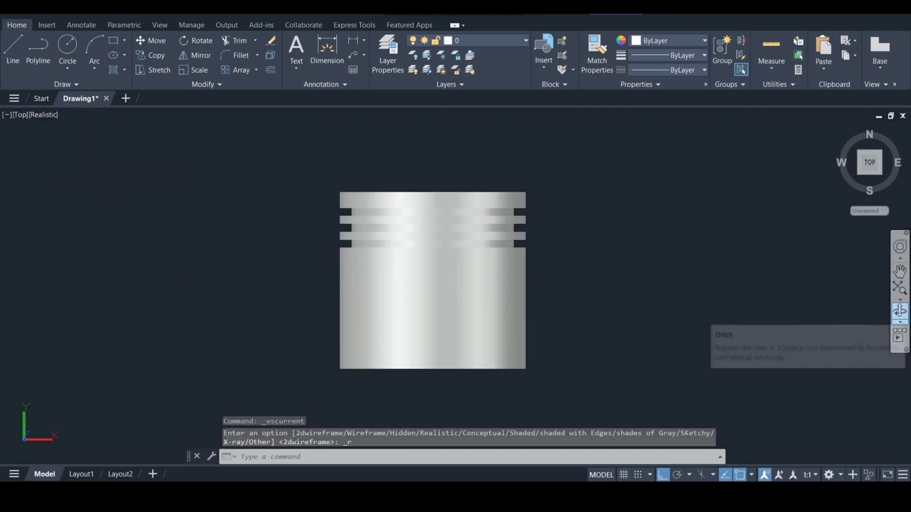
click(900, 311)
drag(479, 209, 511, 245)
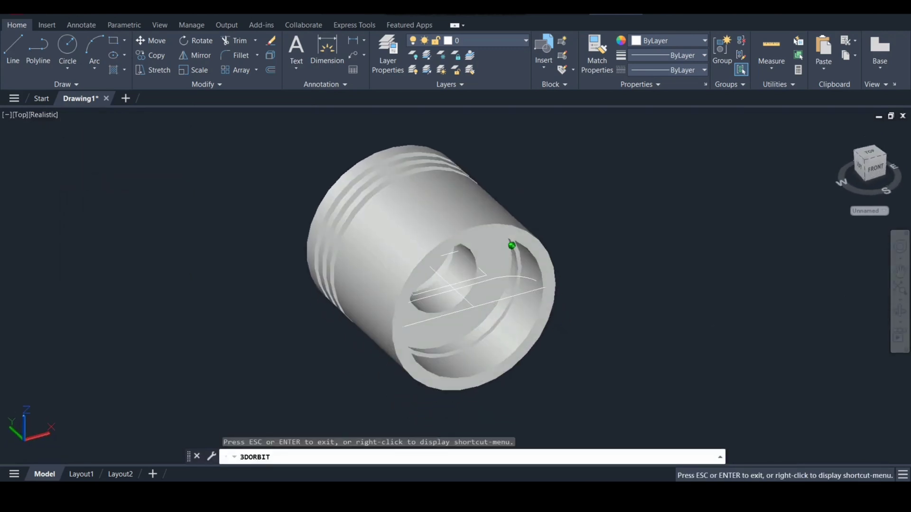
key(Escape)
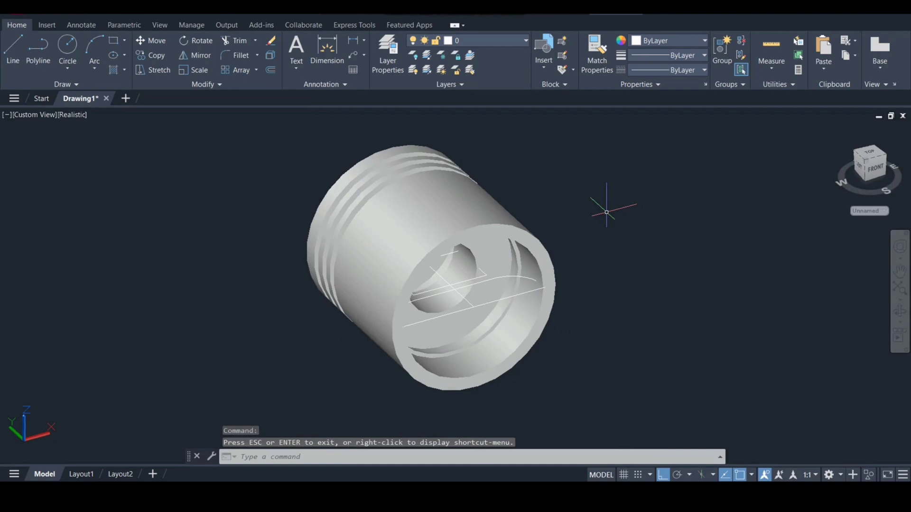
text(P)
Press-pull the bounded area inside the piston's open end into a solid block.
key(Down)
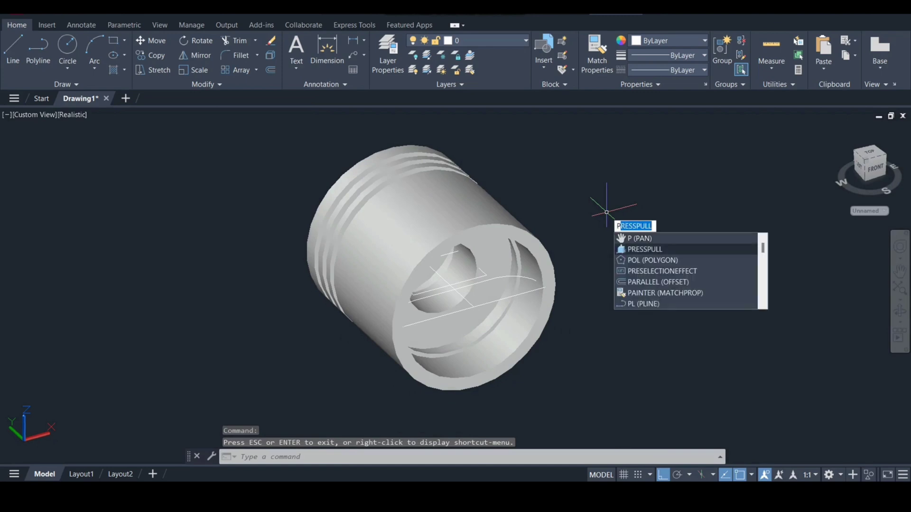
key(Return)
click(503, 299)
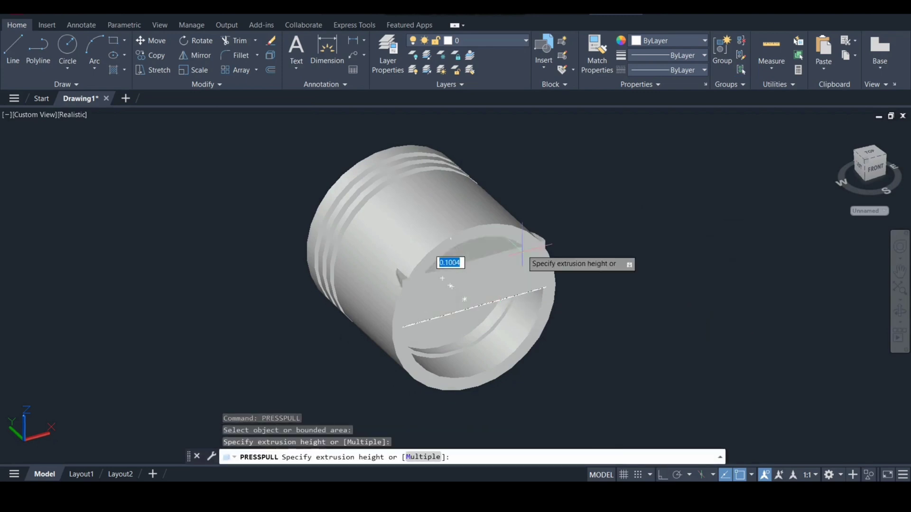
click(582, 168)
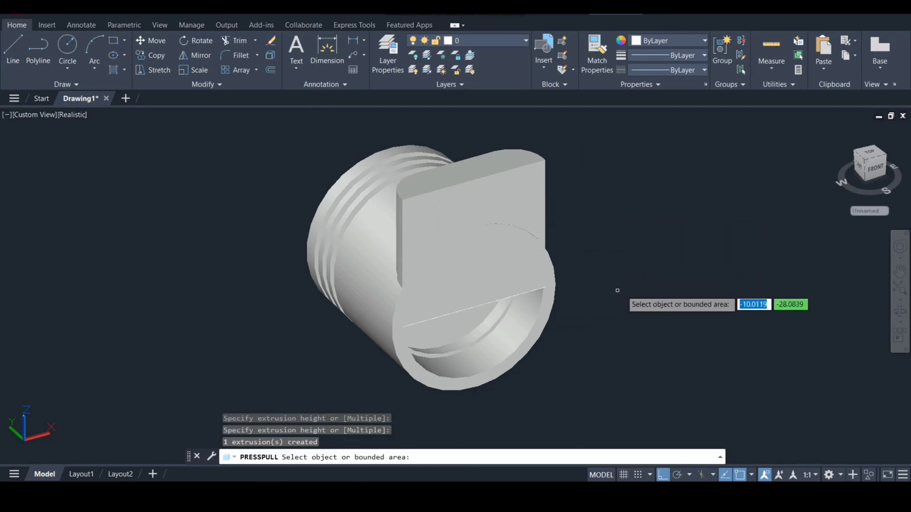
From below, press-pull the right, left, dark and lower-right recessed areas flush.
shift+middle_drag(458, 284, 455, 294)
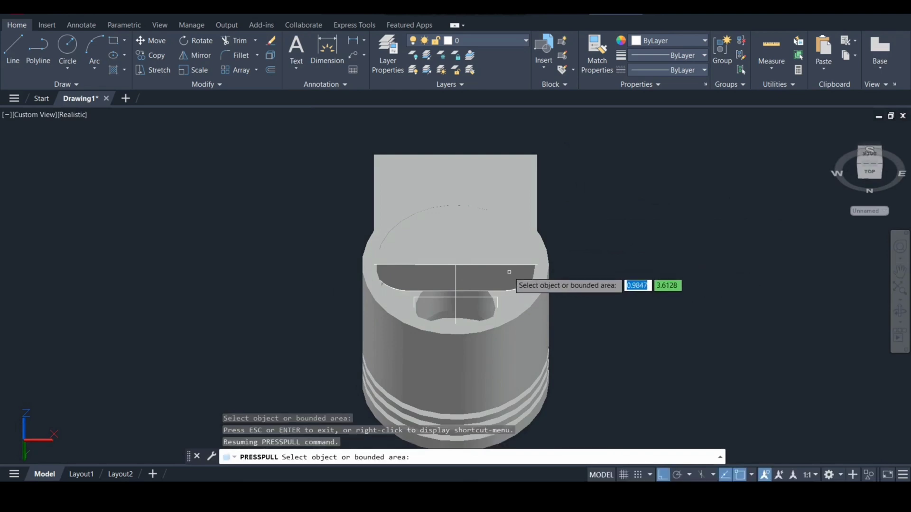
click(493, 304)
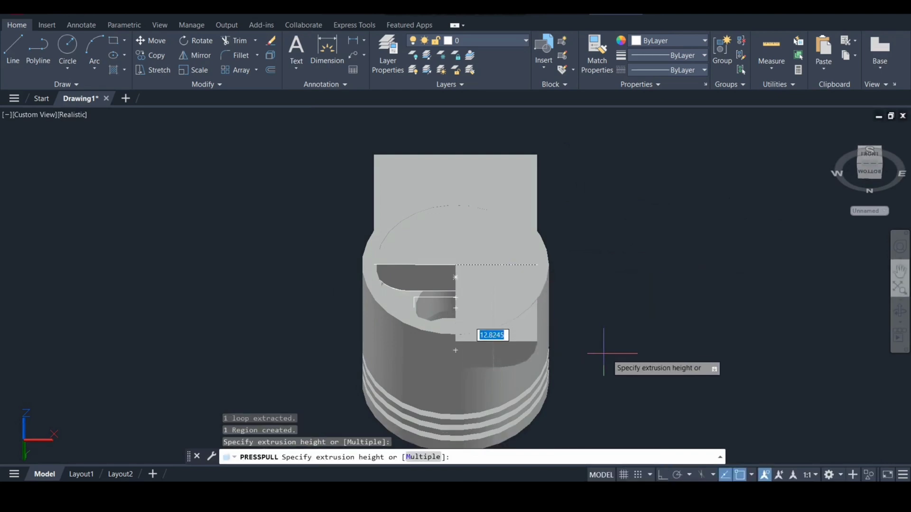
click(619, 378)
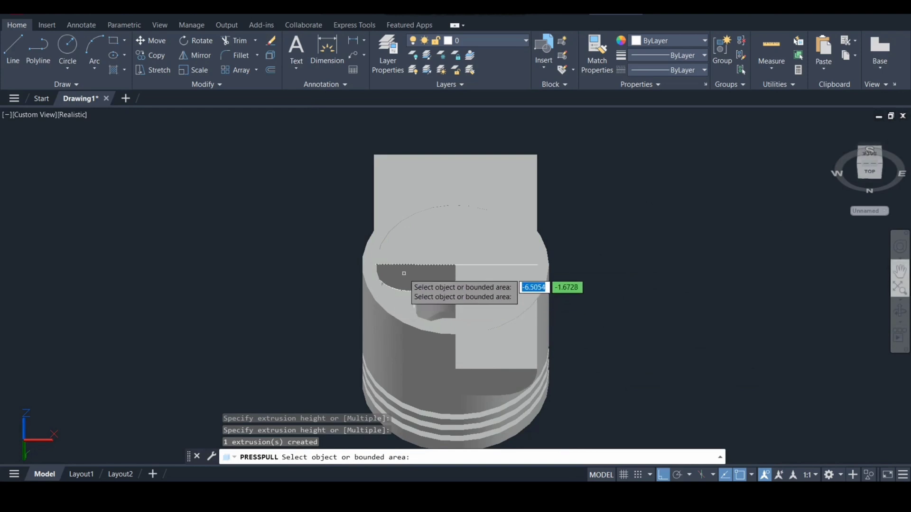
click(415, 306)
click(418, 315)
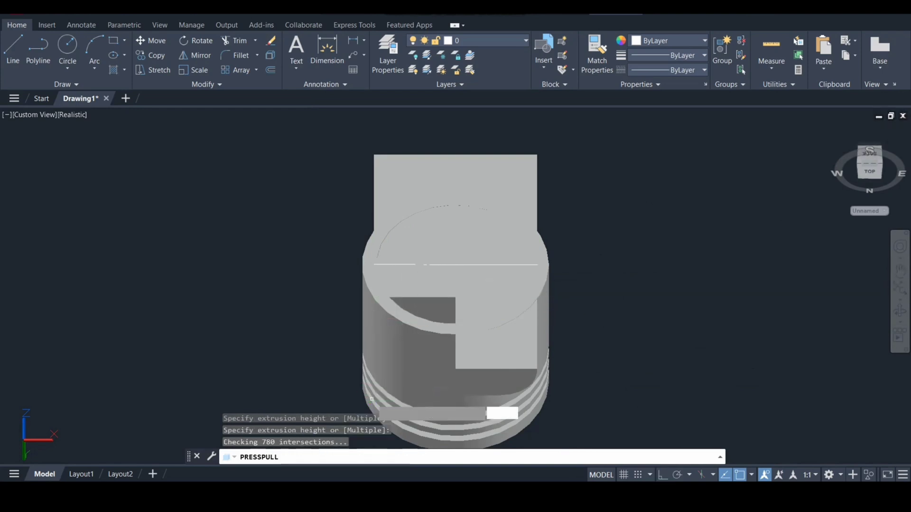
click(444, 309)
click(474, 379)
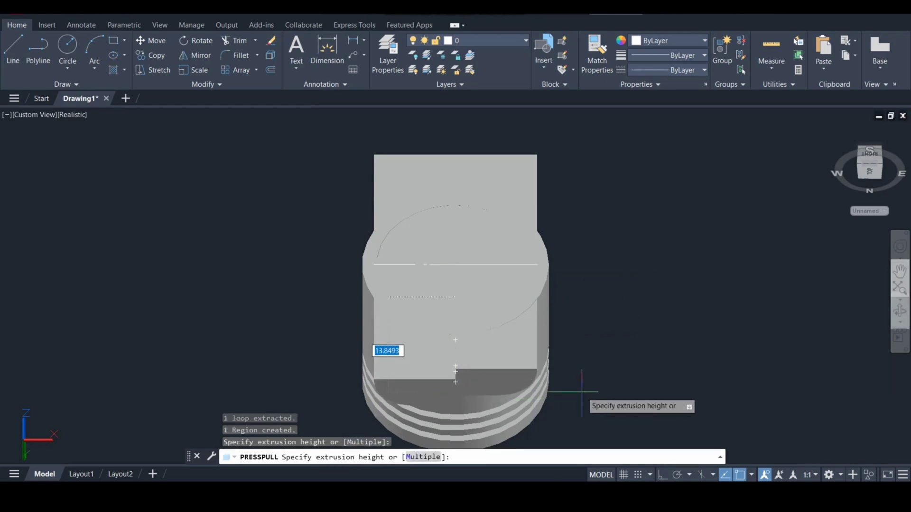
click(582, 392)
key(Return)
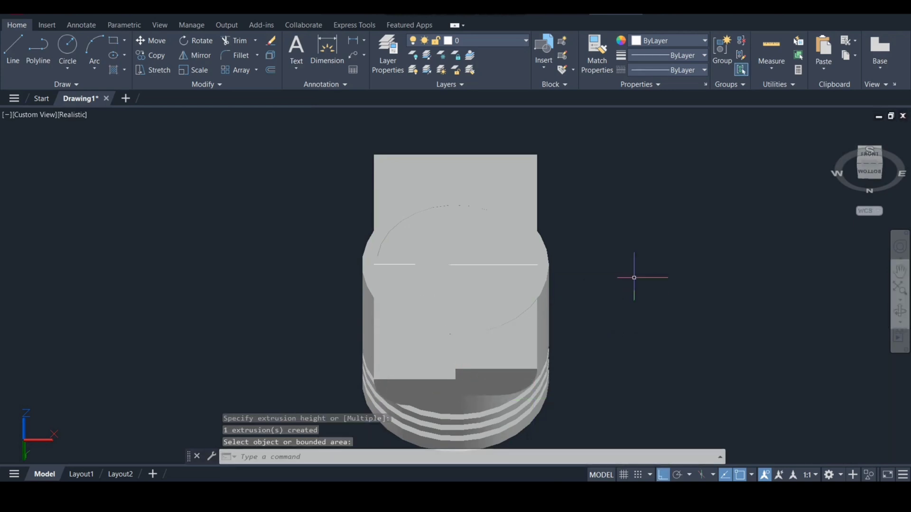
Subtract the extruded block portions from the piston with SU, then orbit to an oblique view.
text(SU)
key(Return)
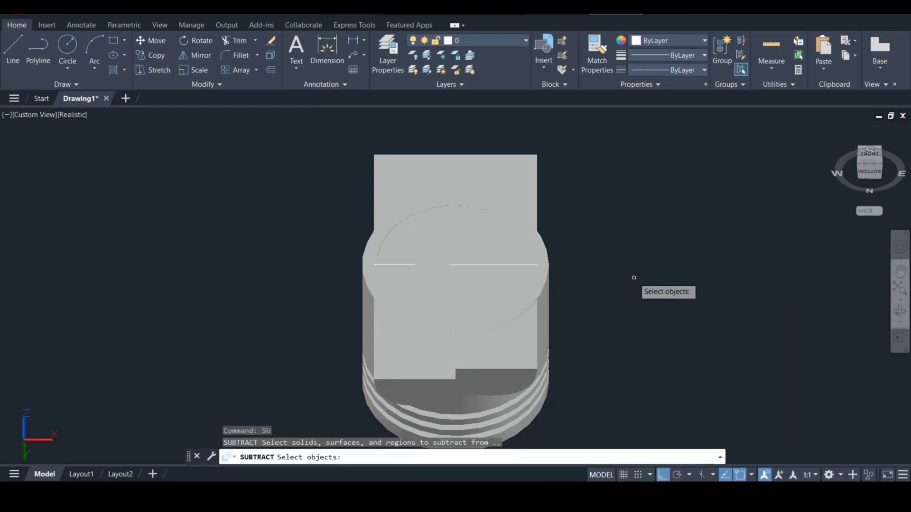
click(546, 314)
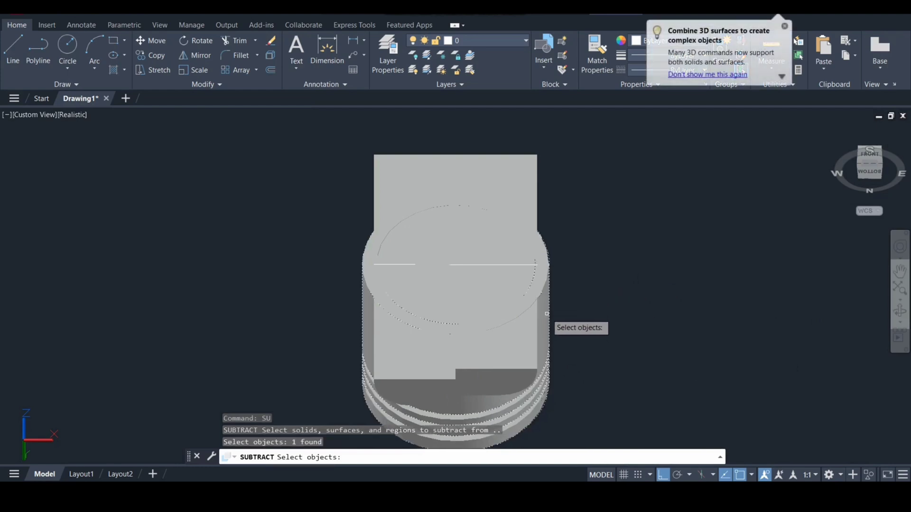
key(Return)
click(524, 346)
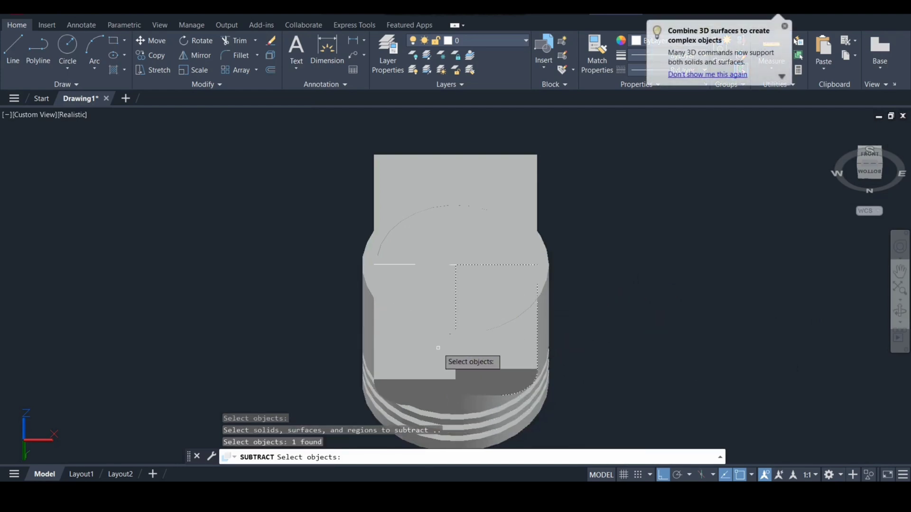
click(428, 359)
click(441, 184)
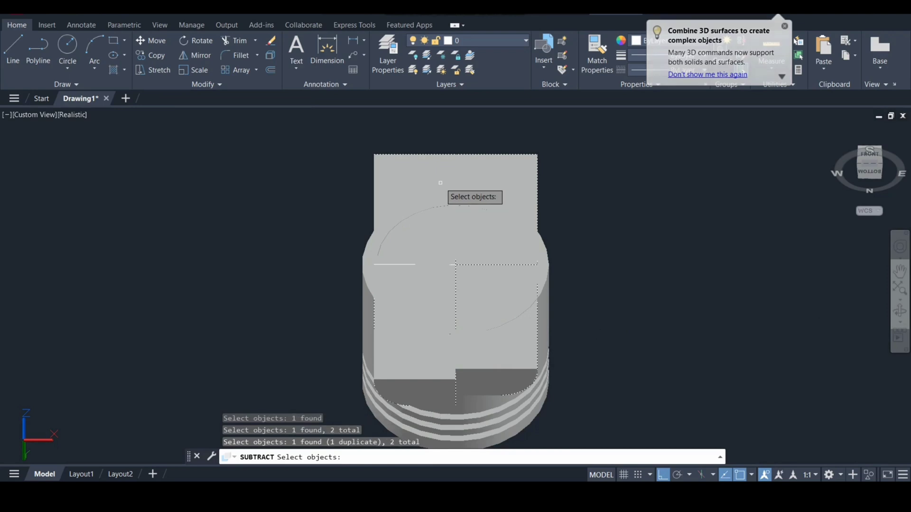
key(Return)
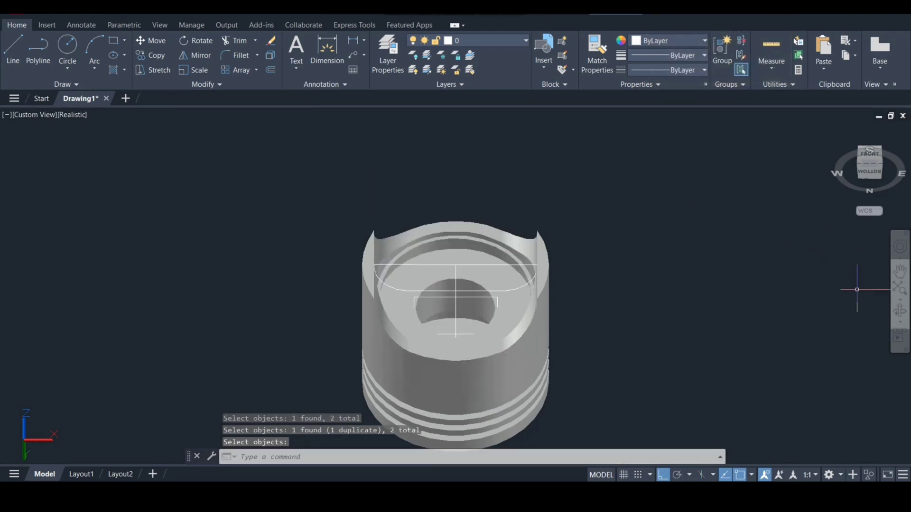
click(900, 310)
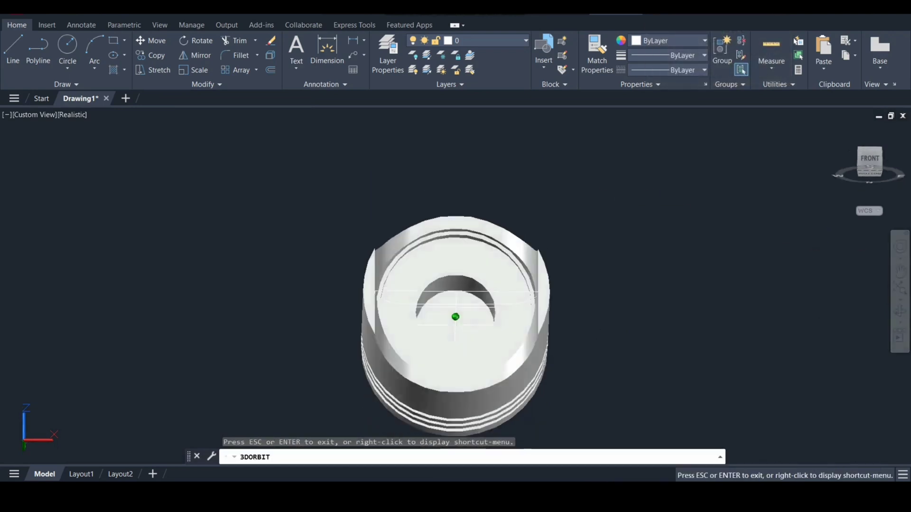
mouse_move(455, 266)
mouse_down()
mouse_move(503, 332)
mouse_move(503, 284)
mouse_move(503, 332)
mouse_up()
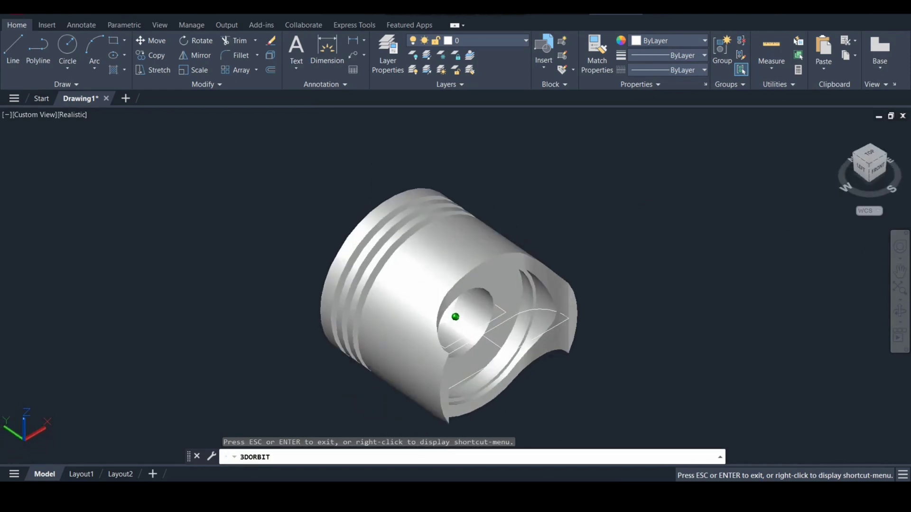
Erase the leftover construction line from the pin bore.
key(Escape)
text(e)
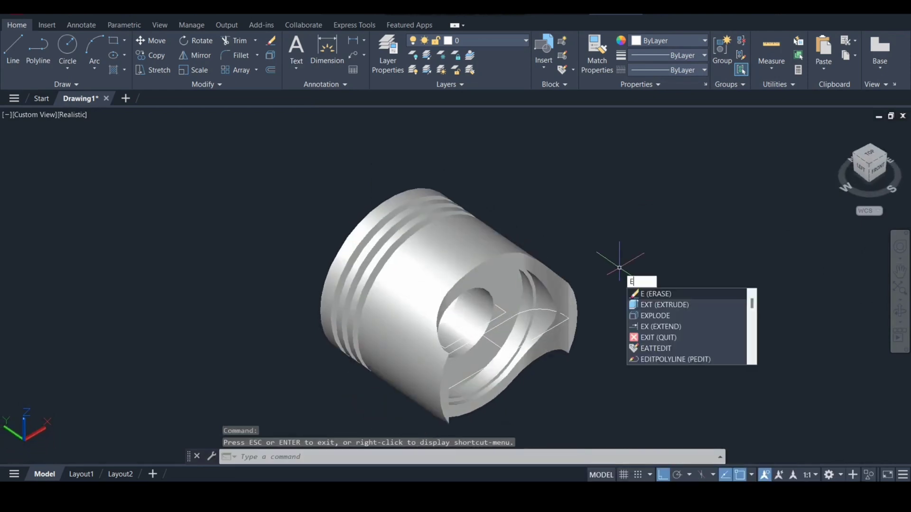
key(Return)
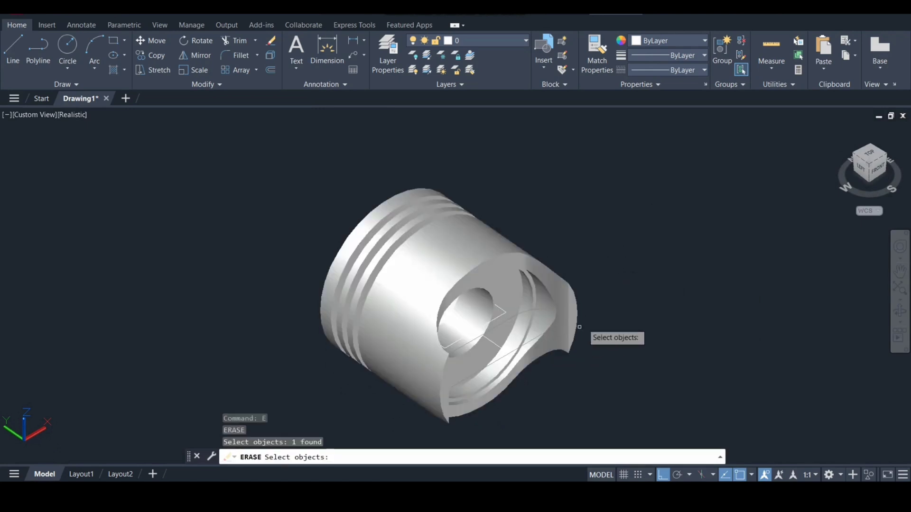
key(Return)
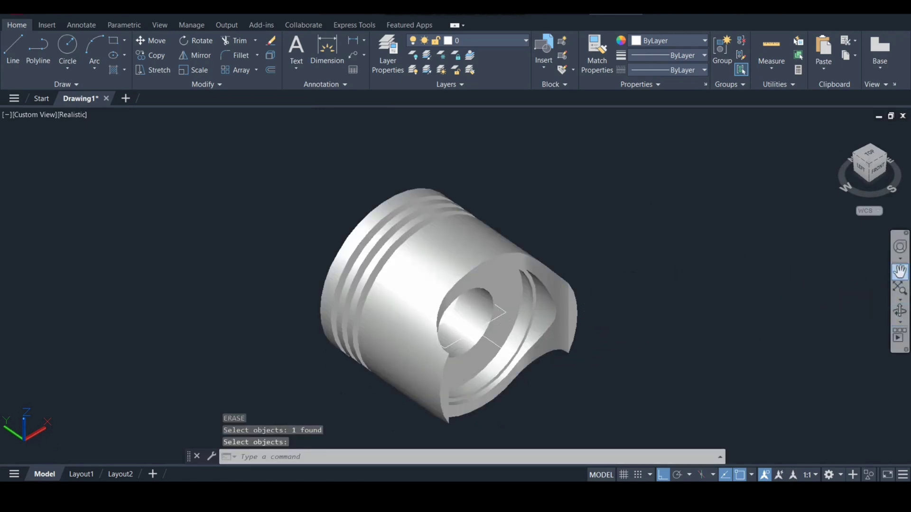
Pan and orbit to recentre the piston at an angled view.
click(899, 270)
mouse_move(700, 336)
mouse_down()
mouse_move(659, 287)
mouse_move(646, 316)
mouse_up()
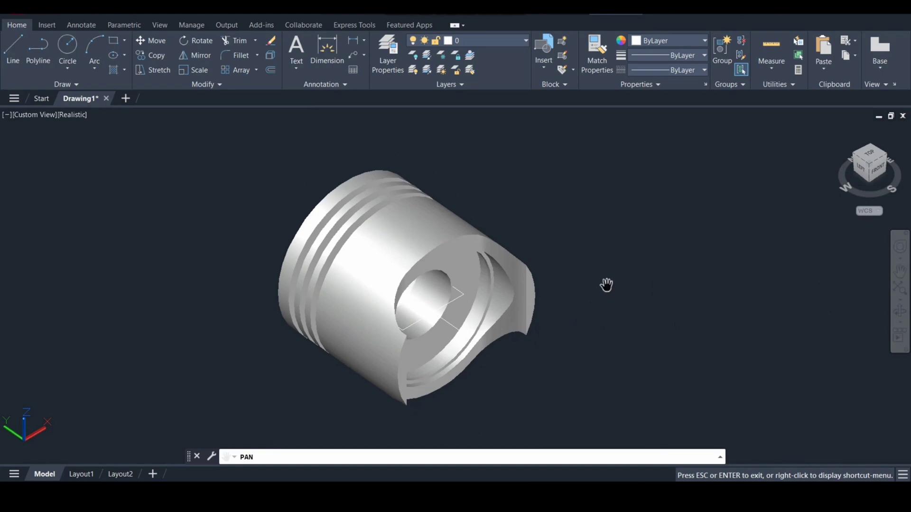
key(Escape)
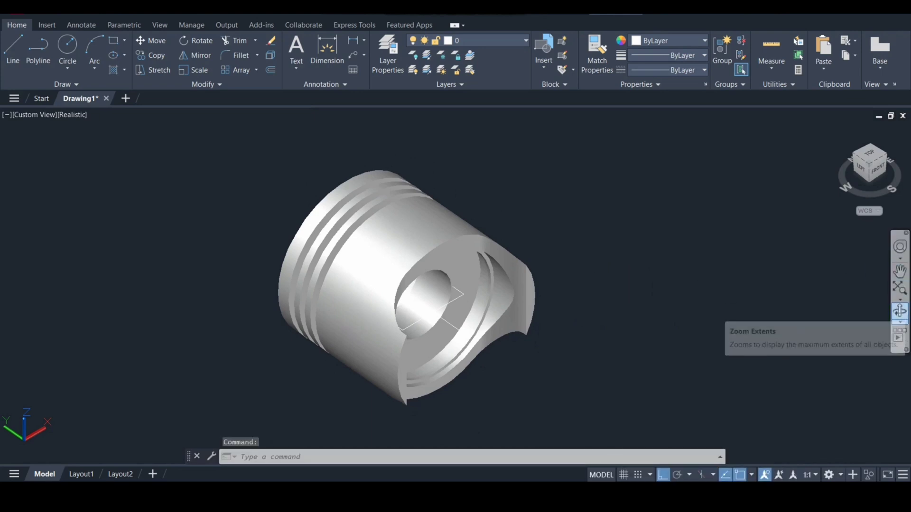
click(899, 311)
mouse_move(404, 294)
mouse_down()
mouse_move(389, 284)
mouse_move(417, 291)
mouse_up()
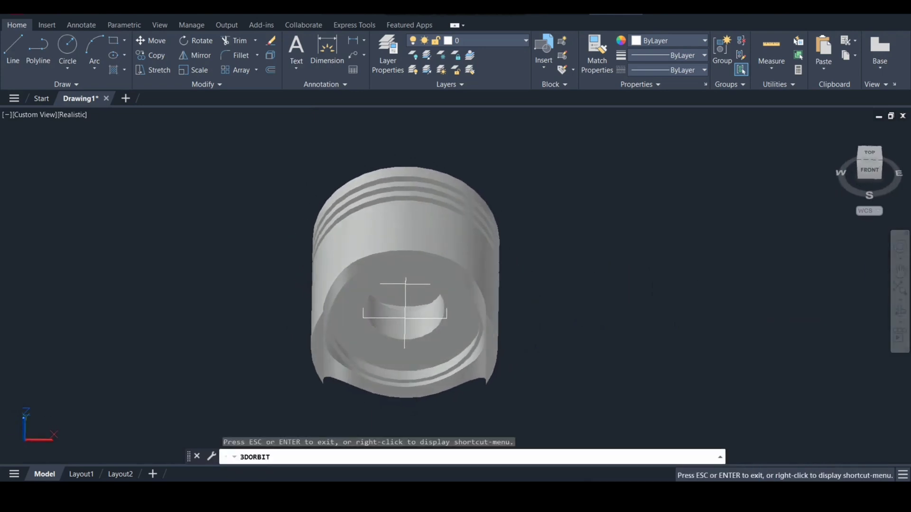
key(Escape)
shift+middle_drag(590, 273, 520, 234)
Copy the pin-bore rectangle from its corner 11.75 units up and 11.75 units down.
text(co)
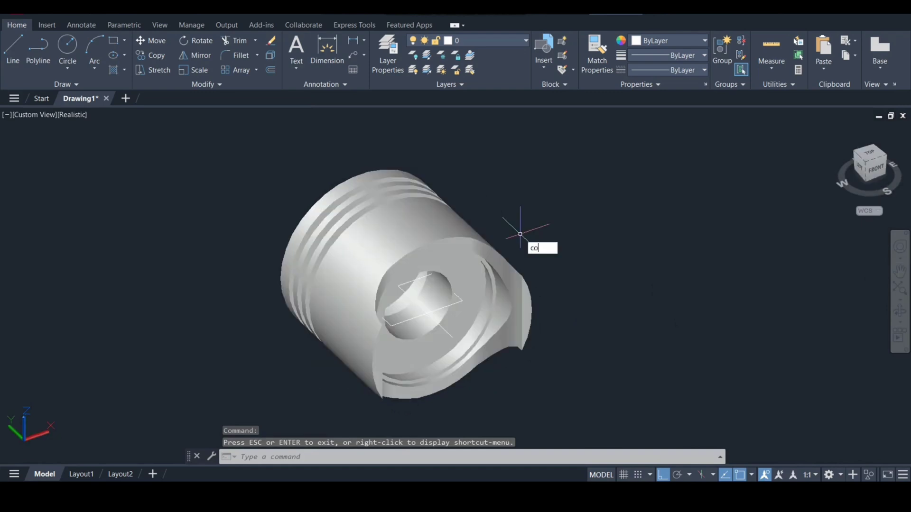
key(Return)
click(449, 305)
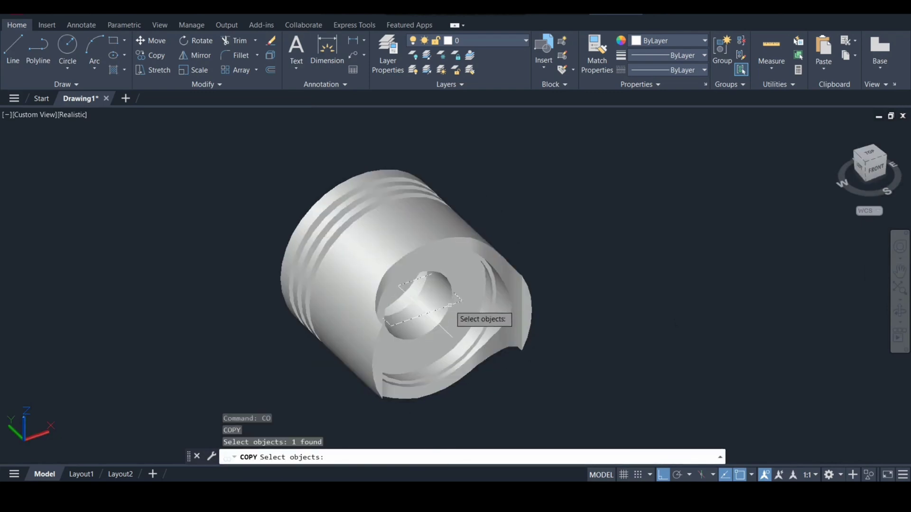
key(Return)
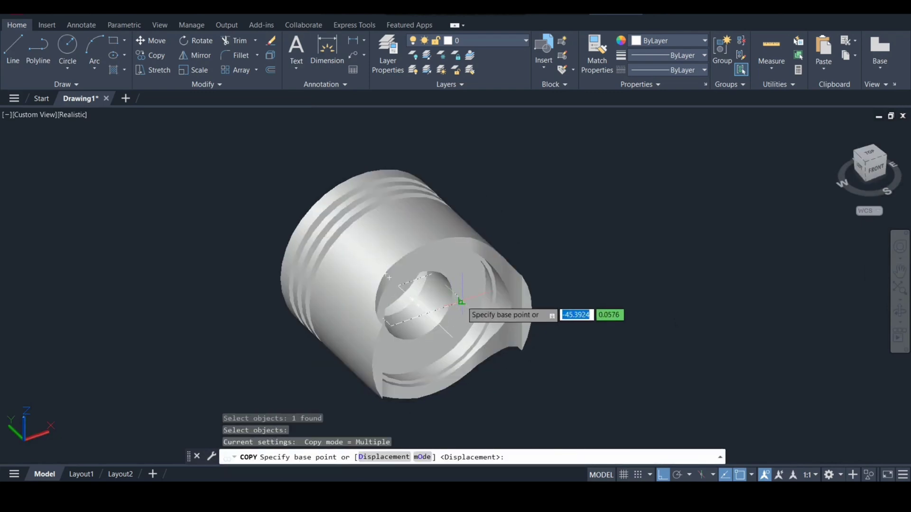
click(460, 301)
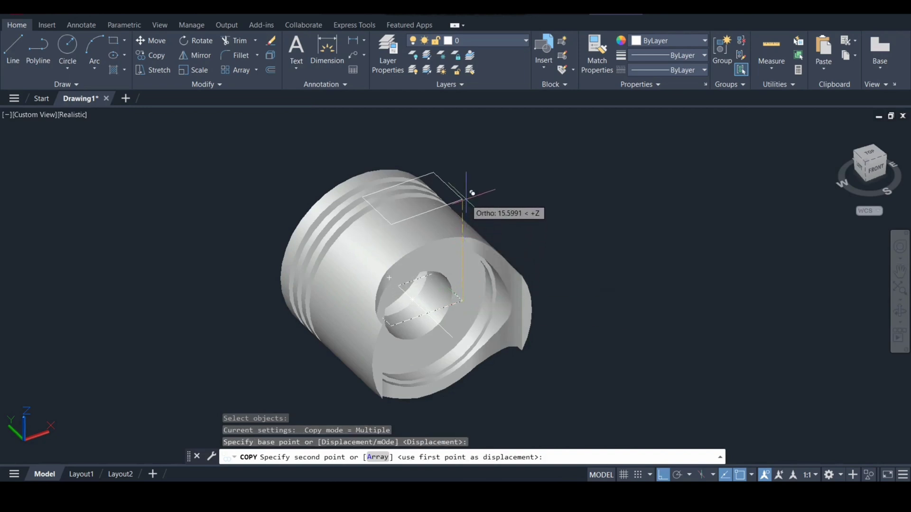
text(11.75)
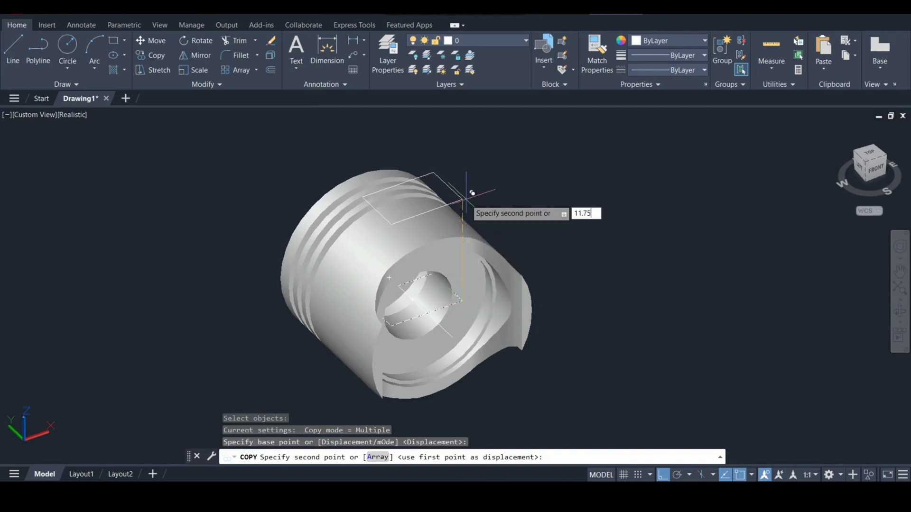
key(Return)
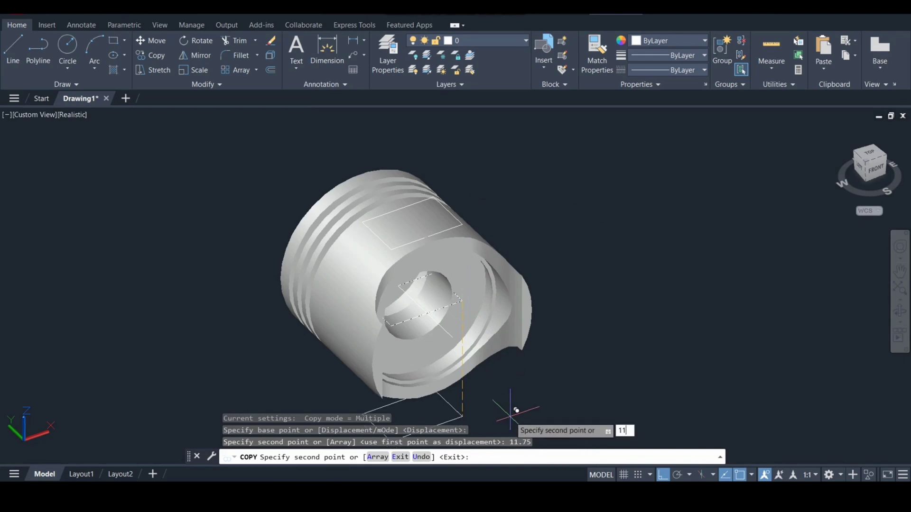
key(Return)
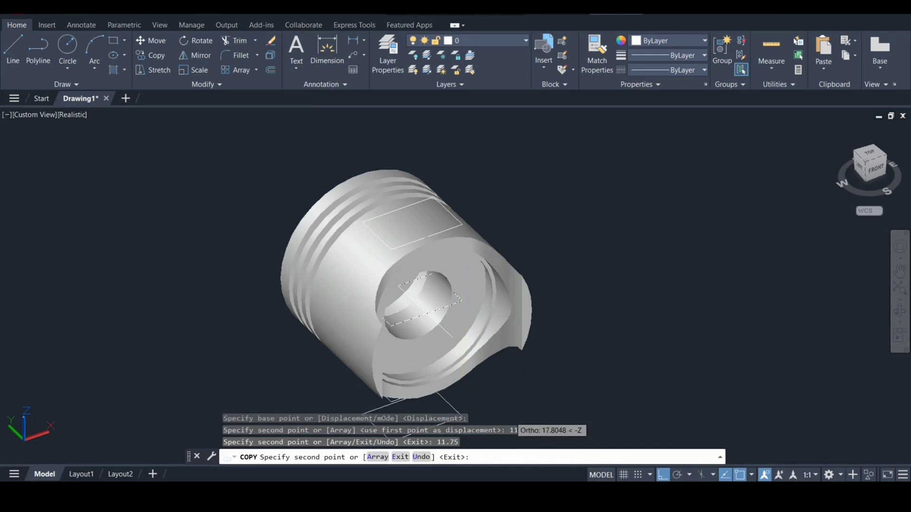
key(Escape)
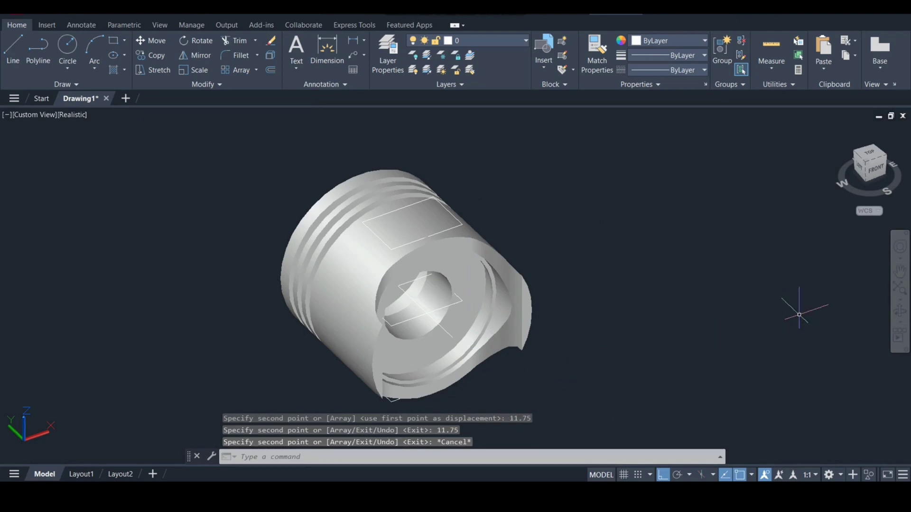
Erase the original middle rectangle so only the top and bottom copies remain.
click(900, 311)
drag(427, 285, 407, 228)
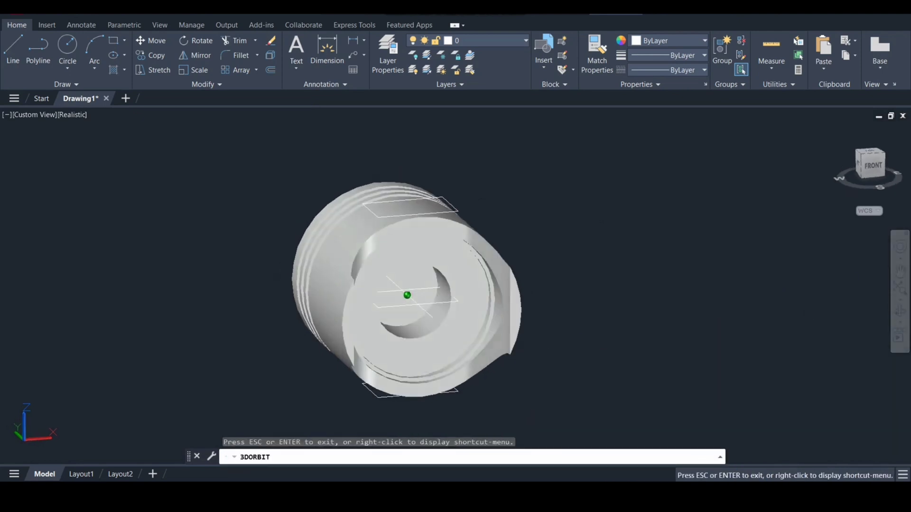
drag(407, 295, 641, 299)
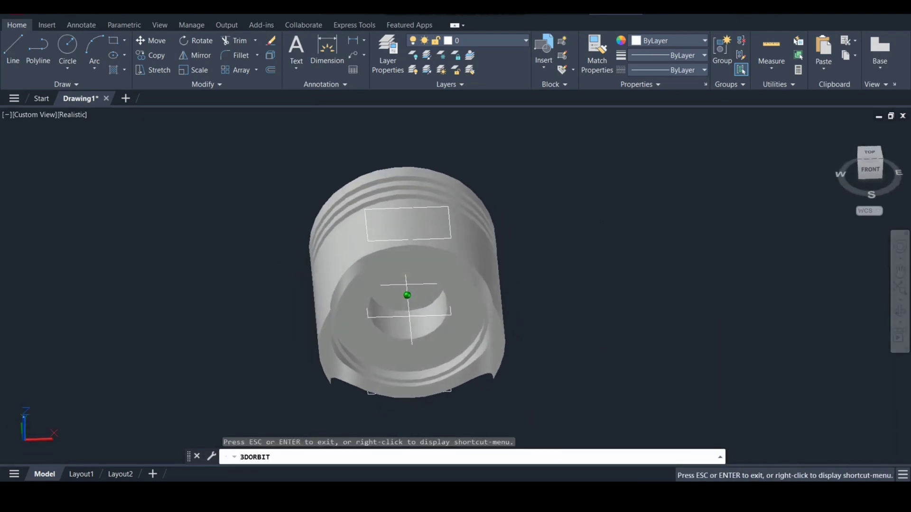
key(Escape)
text(e)
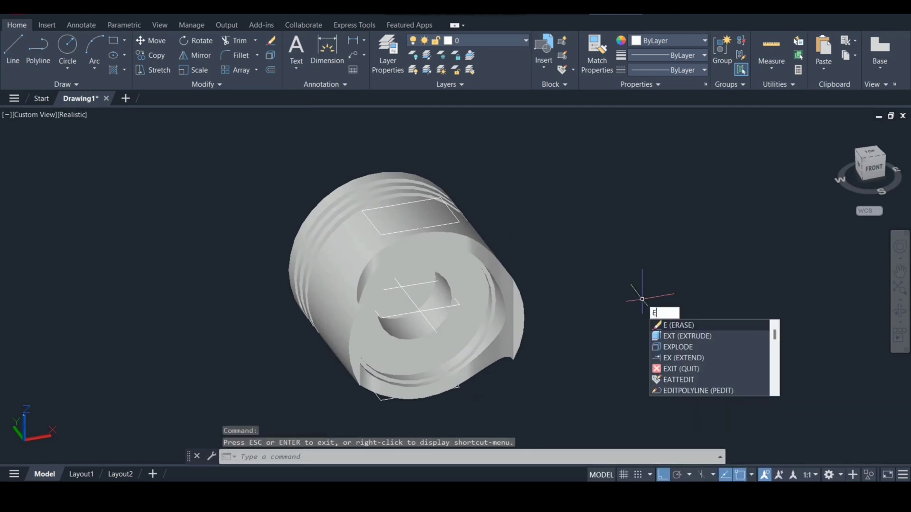
key(Return)
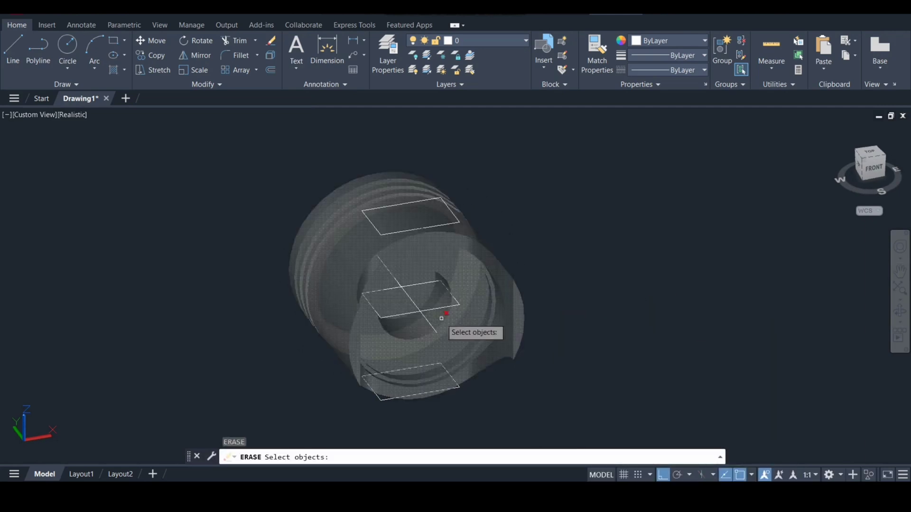
click(440, 302)
key(Return)
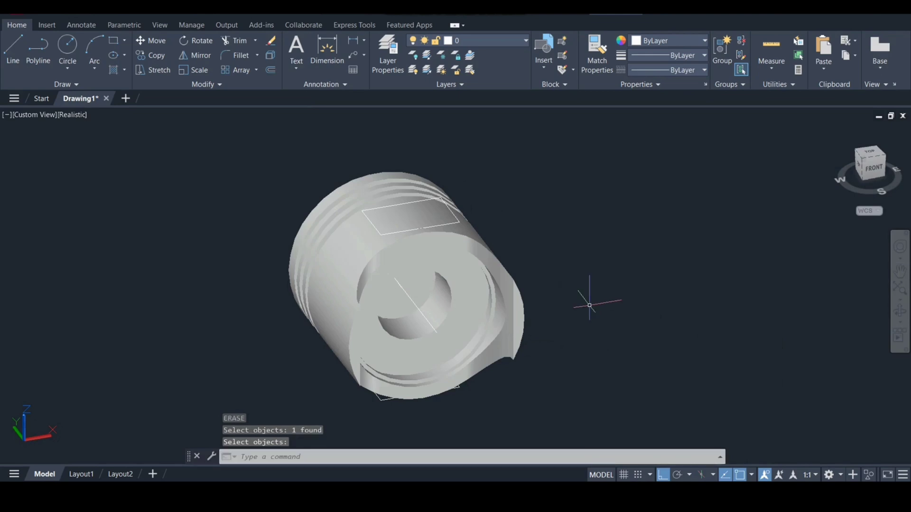
text(P)
key(Down)
key(Return)
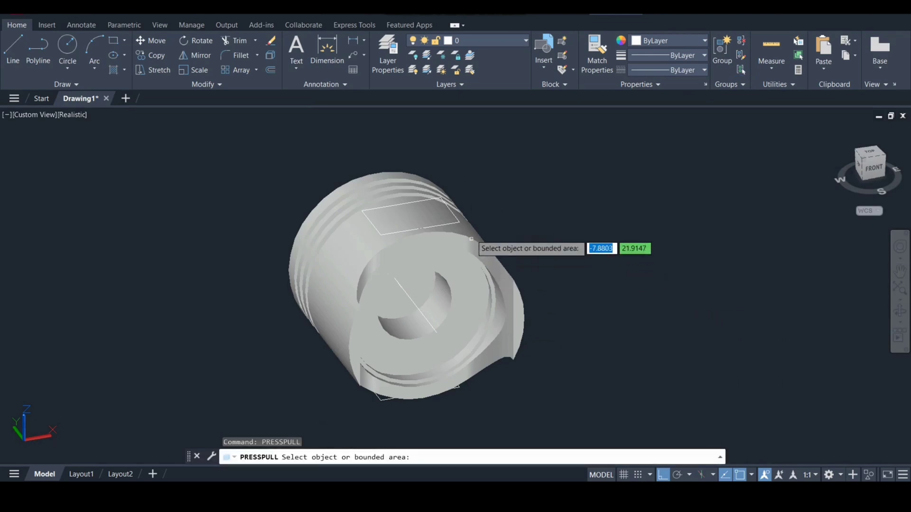
Press-pull the top and bottom rectangles into boxes 1 unit tall.
click(457, 218)
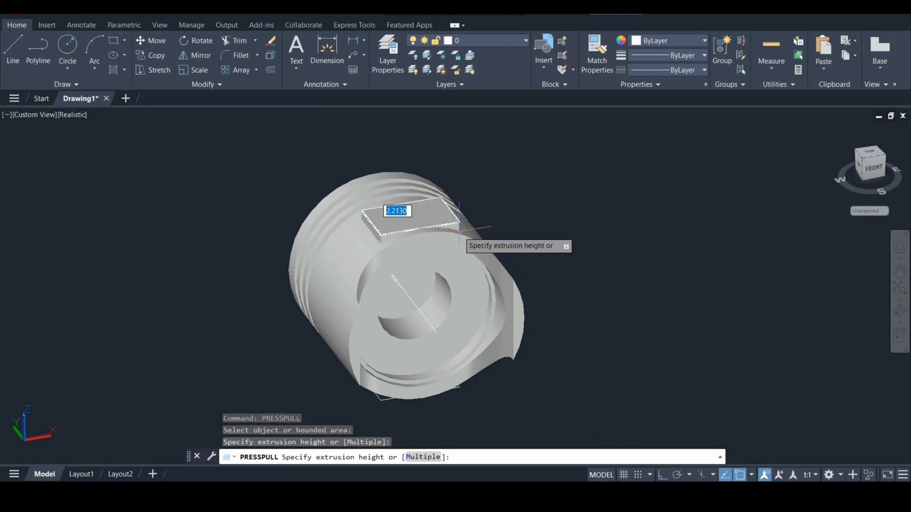
text(1)
key(Return)
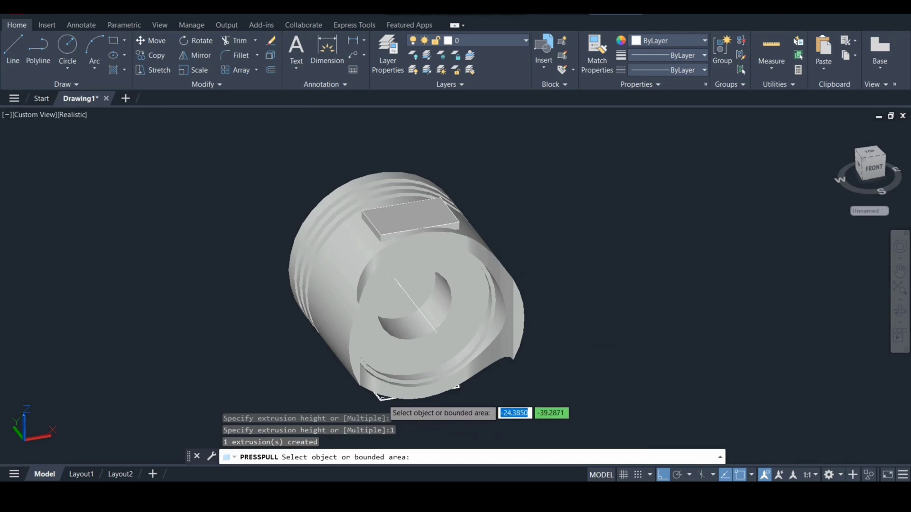
click(384, 394)
text(1)
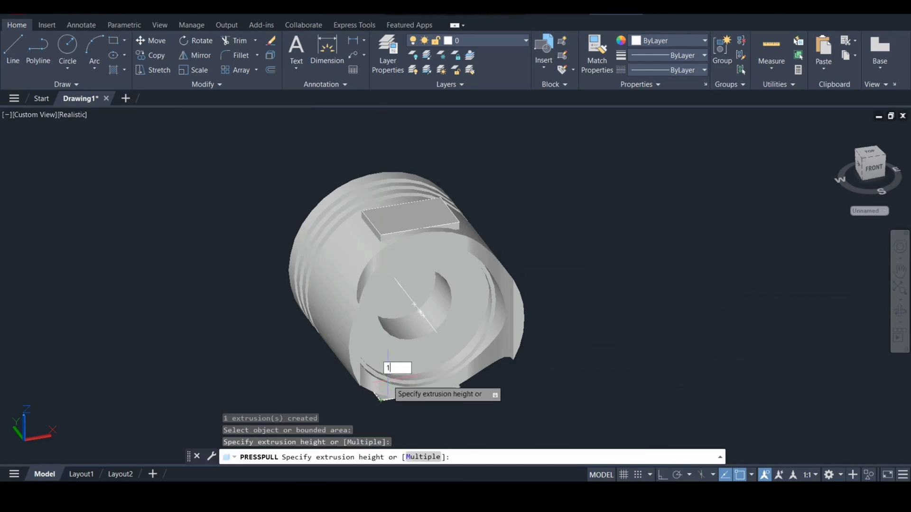
key(Return)
key(Return)
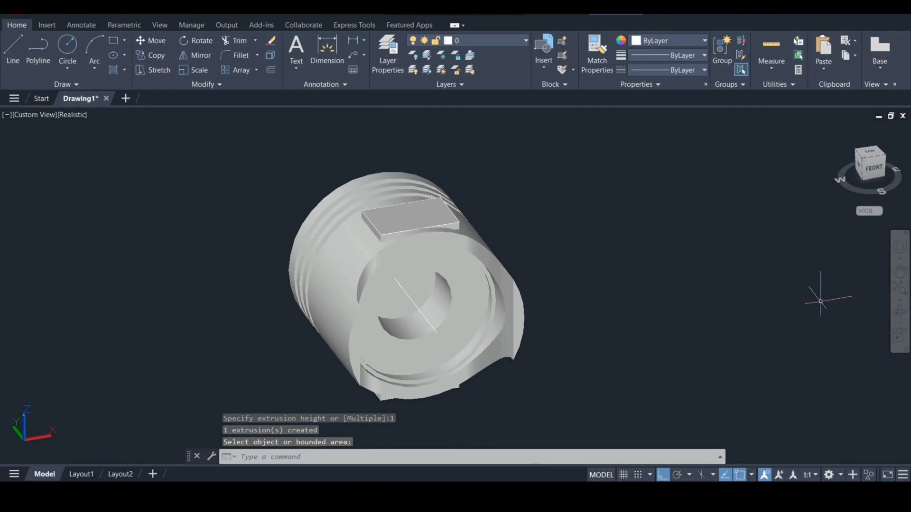
shift+middle_drag(407, 295, 581, 254)
Subtract the top and bottom boxes from the piston, then undo that result.
text(u)
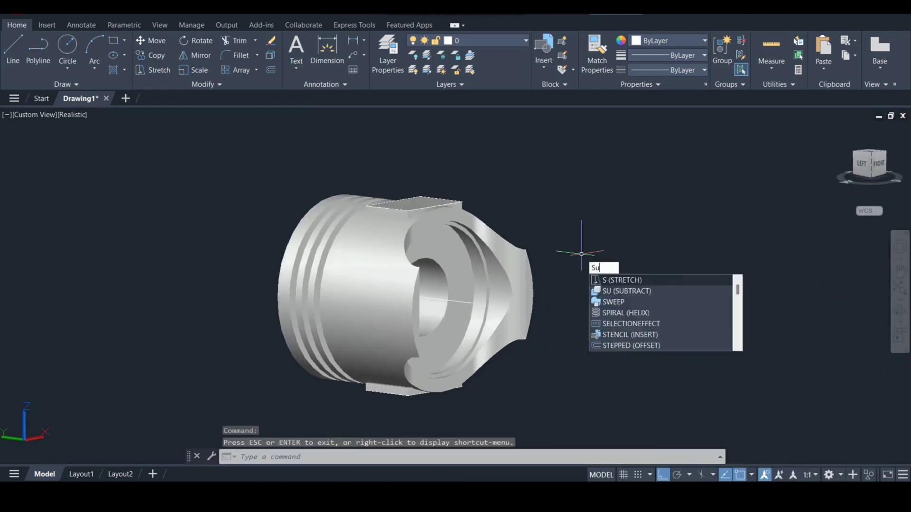
key(Return)
click(362, 282)
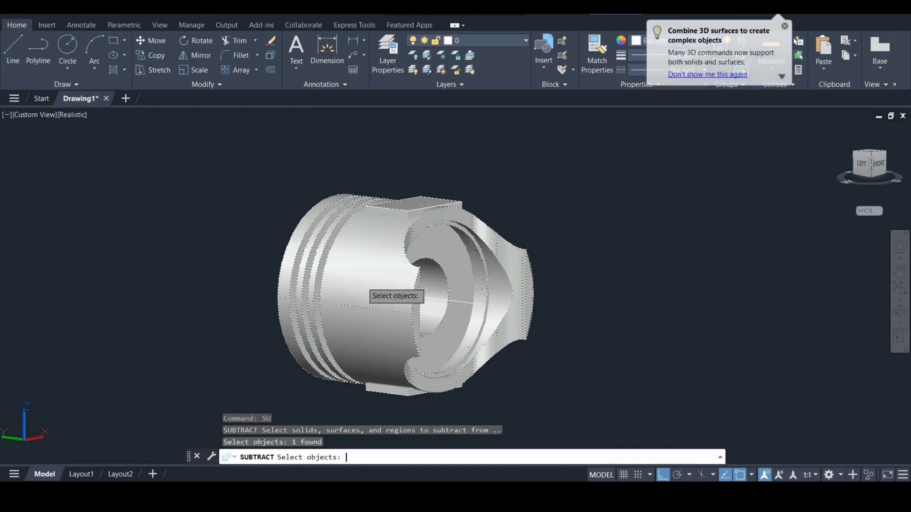
key(Return)
click(408, 215)
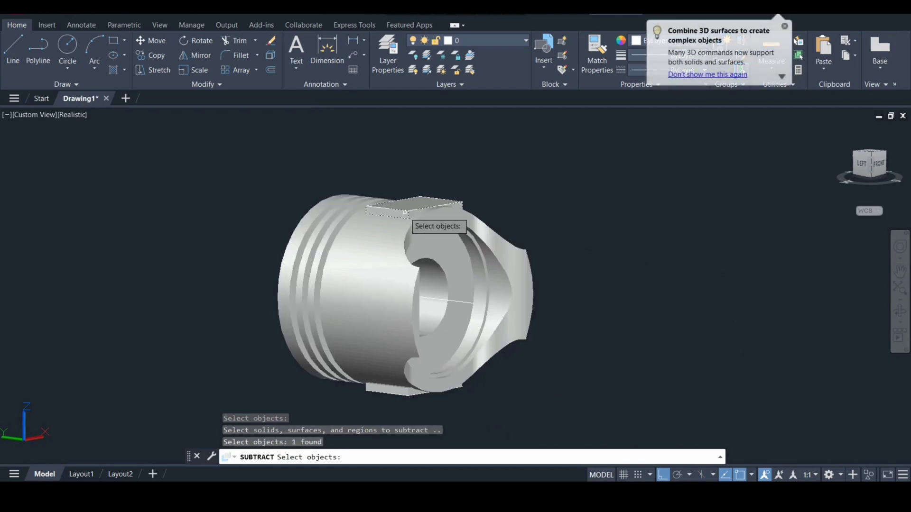
click(393, 394)
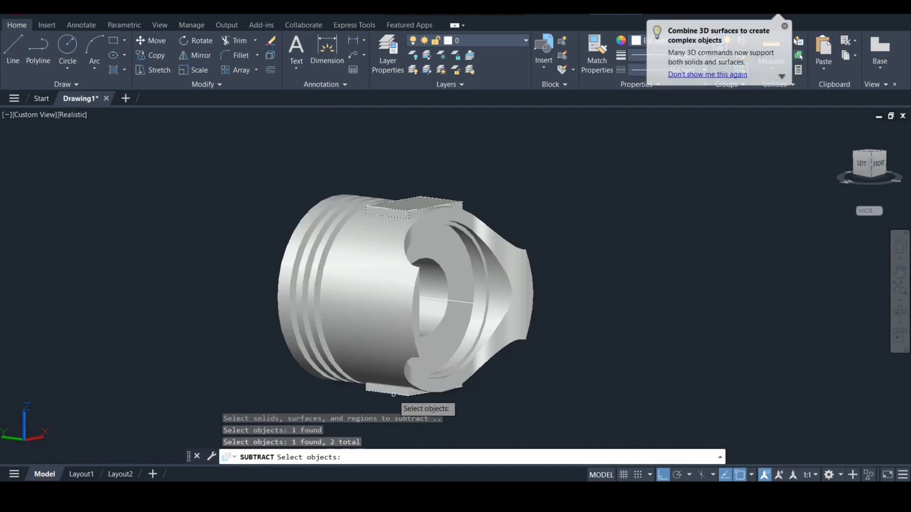
key(Return)
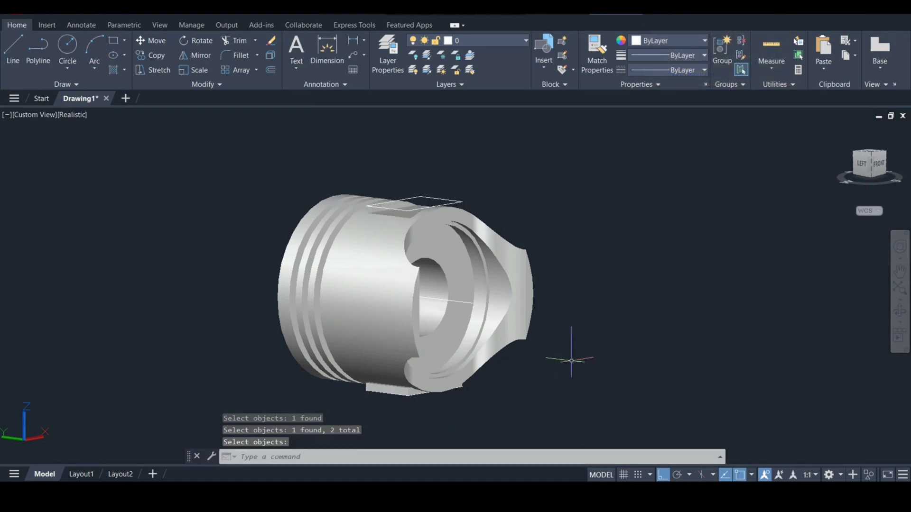
key(ctrl+z)
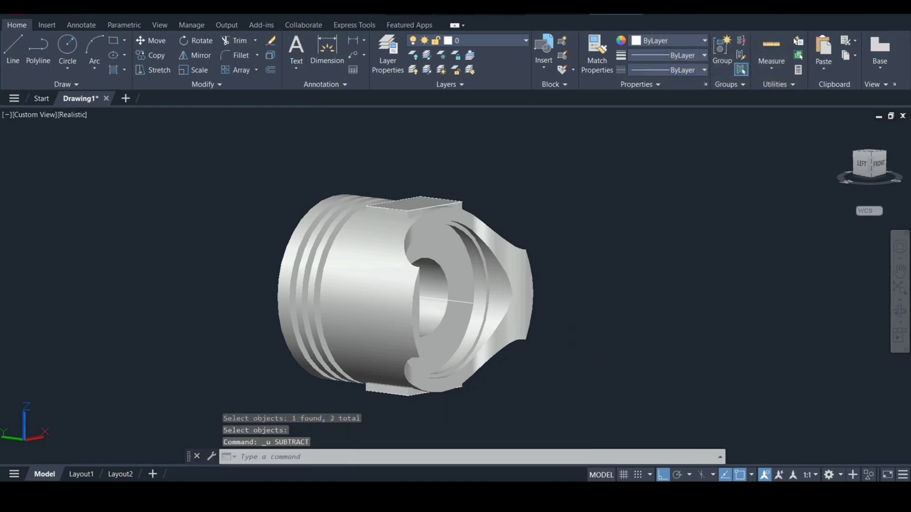
key(Escape)
text(S)
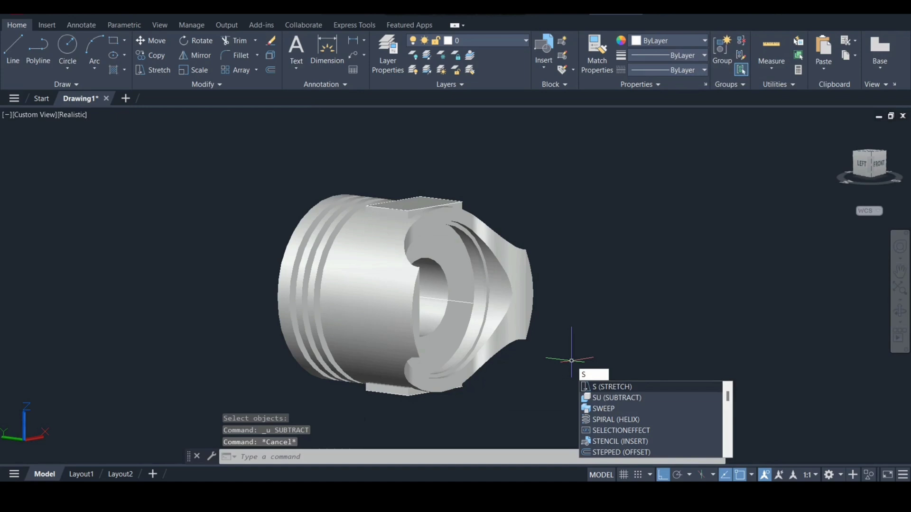
Redo the subtraction, cutting both boxes out of the piston body.
text(u)
key(Return)
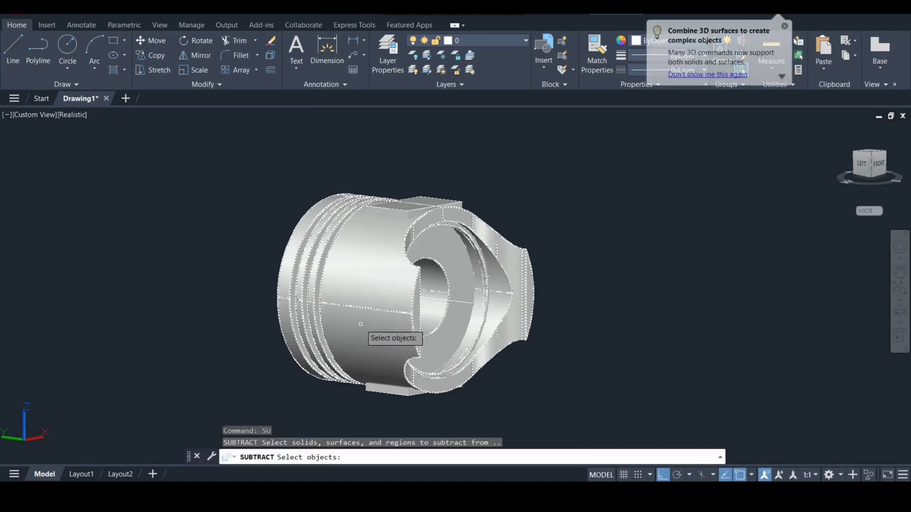
click(360, 324)
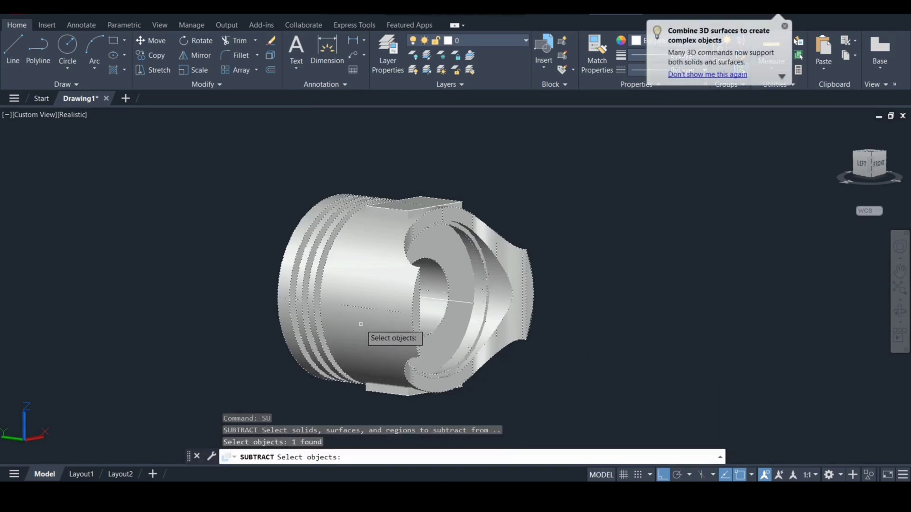
click(390, 208)
click(400, 391)
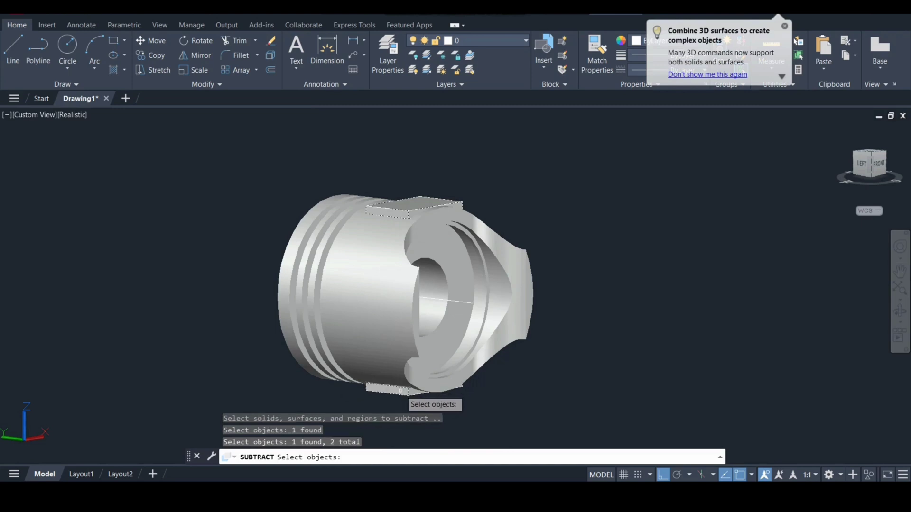
key(Return)
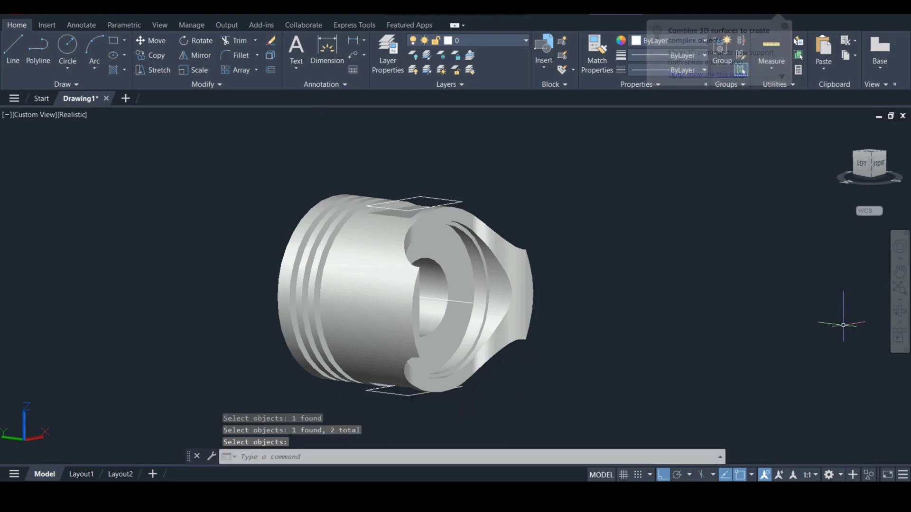
Orbit around the piston, then switch to the Top preset view.
shift+middle_drag(332, 294, 521, 294)
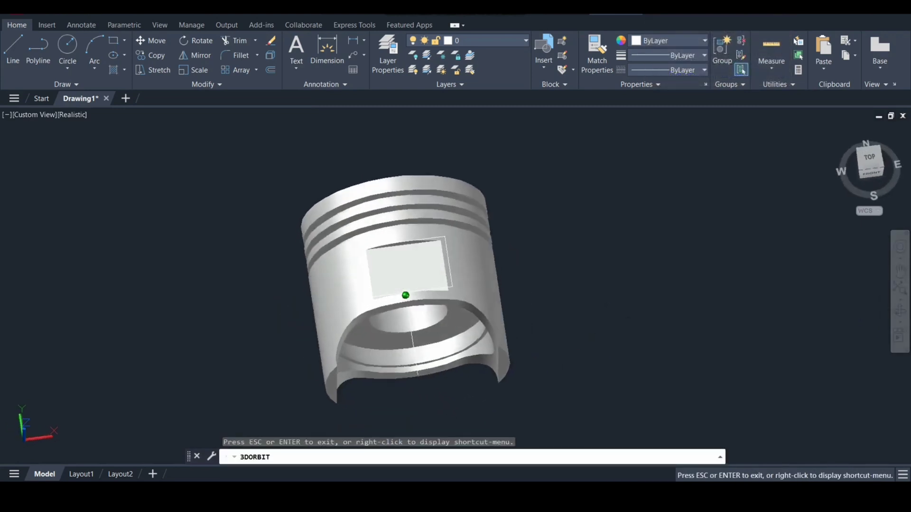
shift+middle_drag(405, 295, 405, 228)
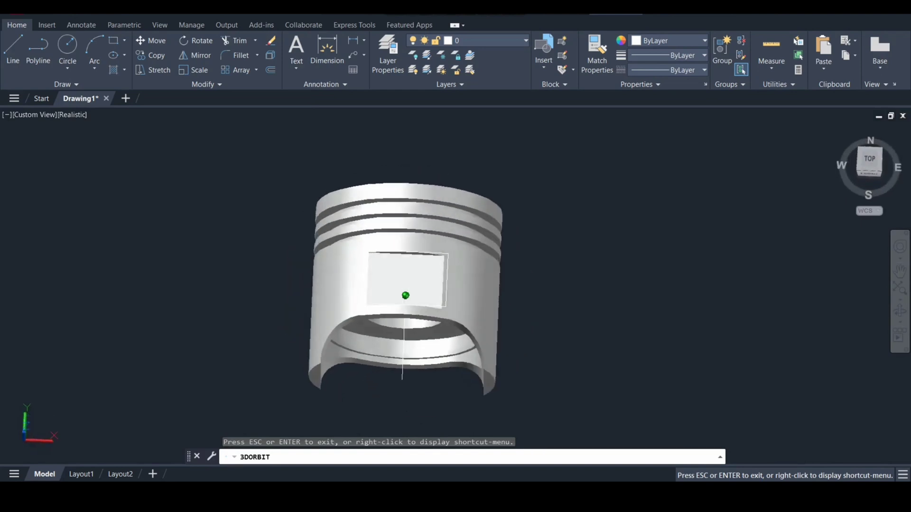
shift+middle_drag(405, 296, 427, 247)
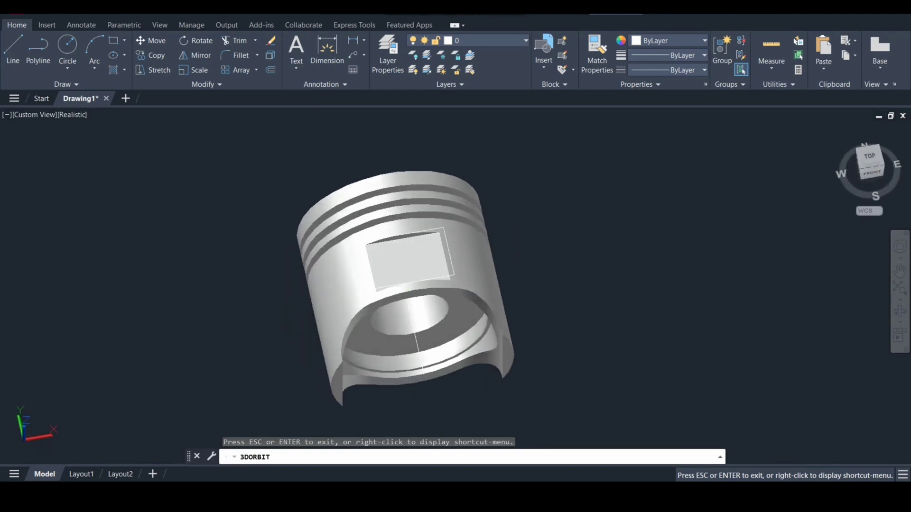
key(Escape)
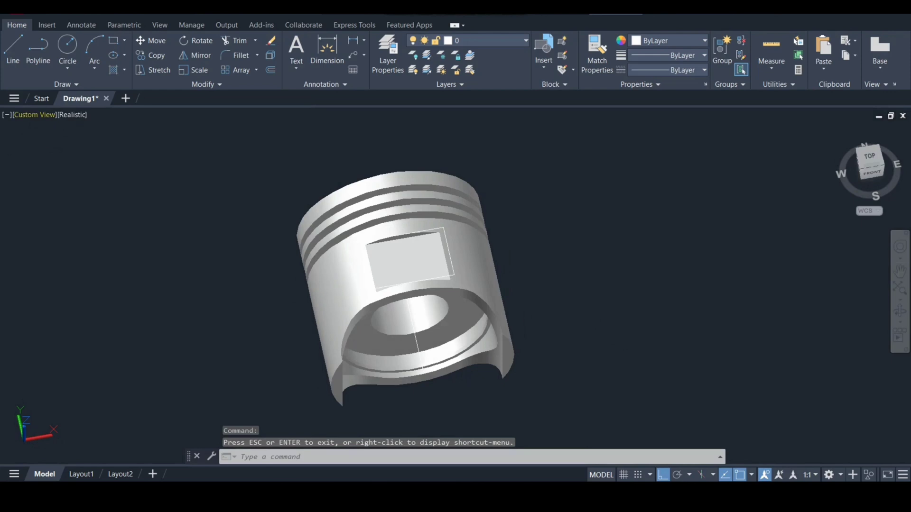
click(34, 115)
click(62, 145)
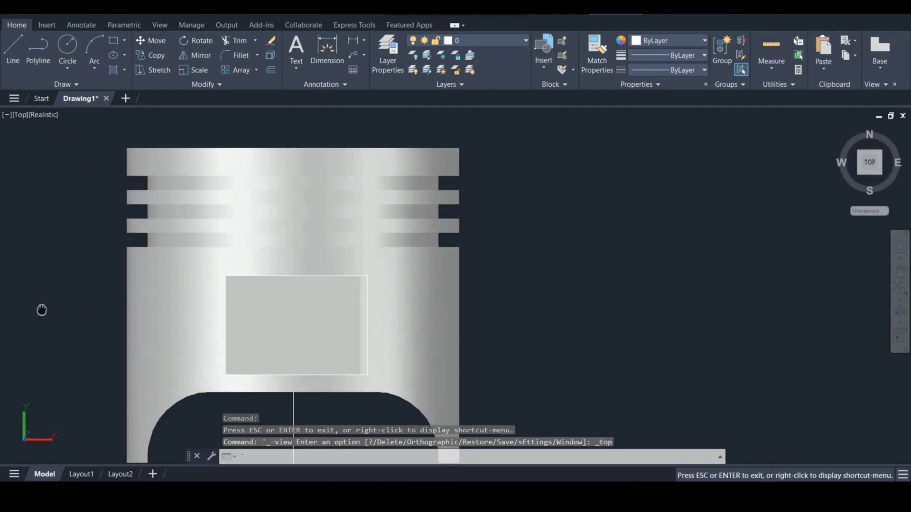
Draw a radius-2 circle centred on the flat rectangular pad.
text(c)
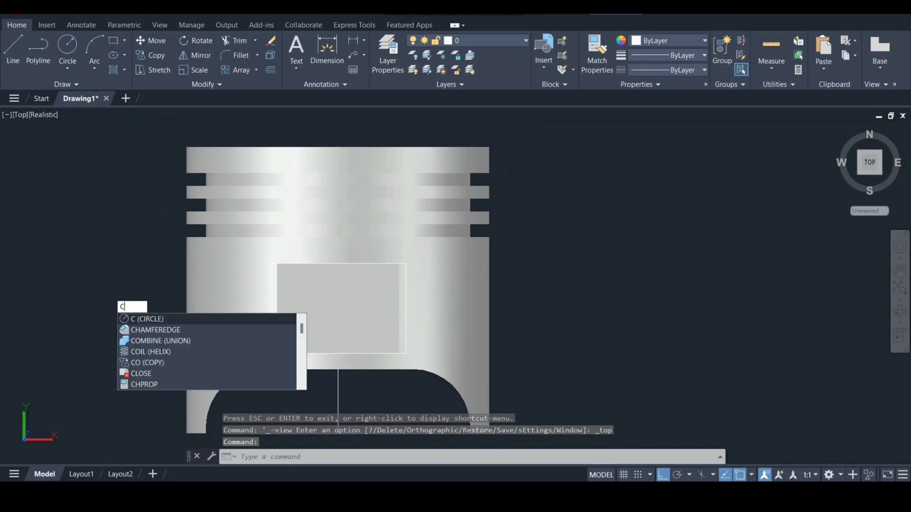
key(Return)
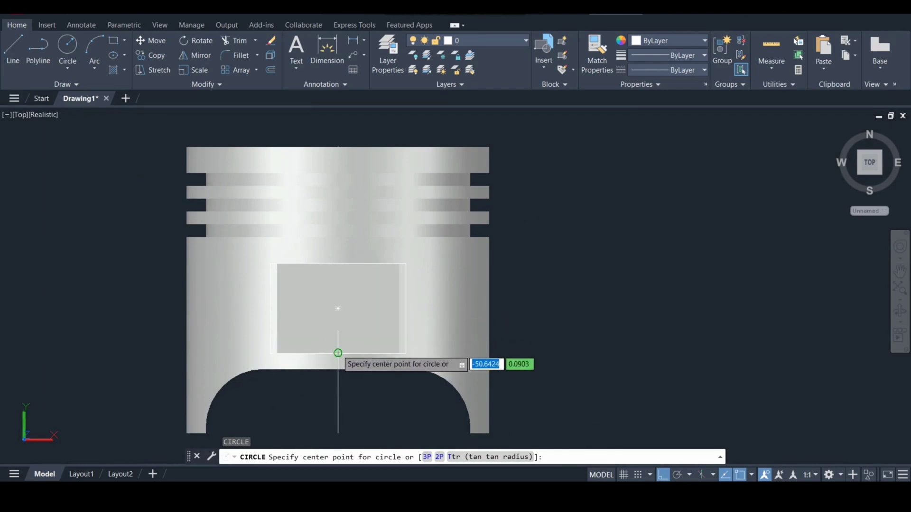
click(338, 309)
text(2)
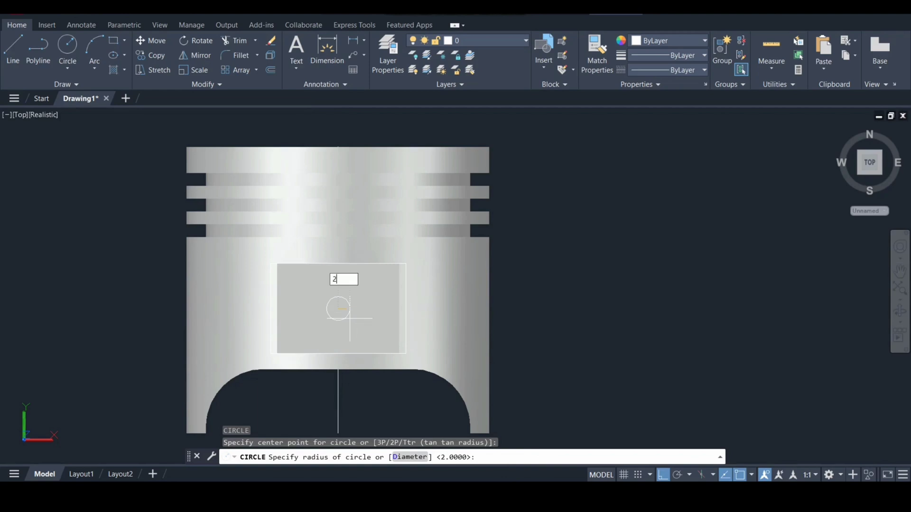
key(Return)
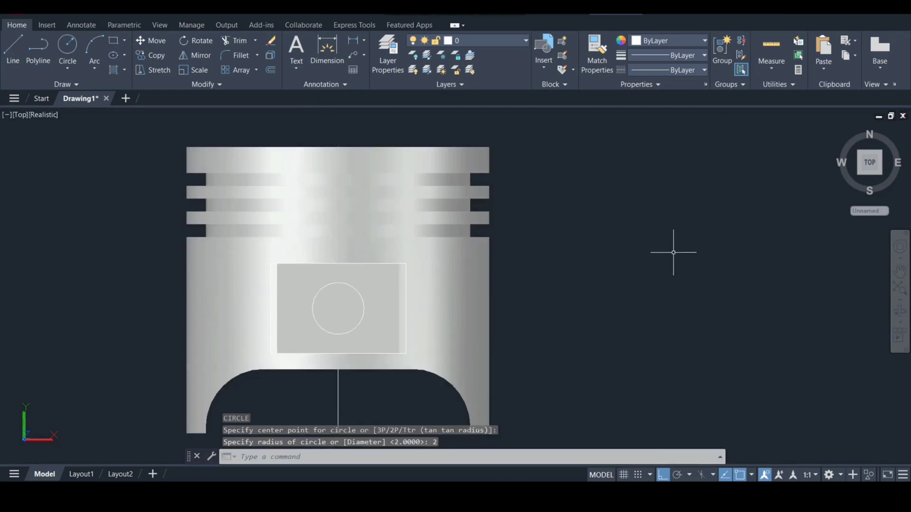
click(900, 310)
Press-pull the radius-2 circle into a cylinder running down through the piston.
drag(427, 284, 482, 265)
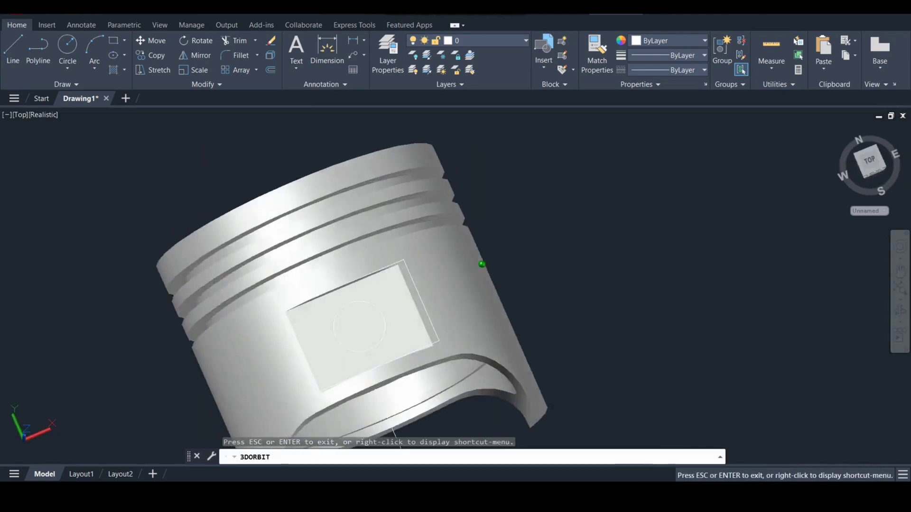
key(Escape)
text(P)
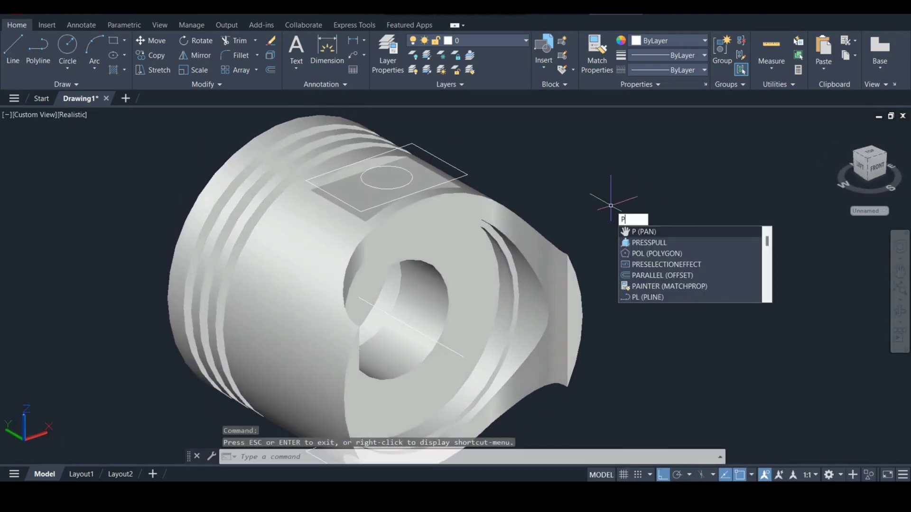
key(Down)
key(Return)
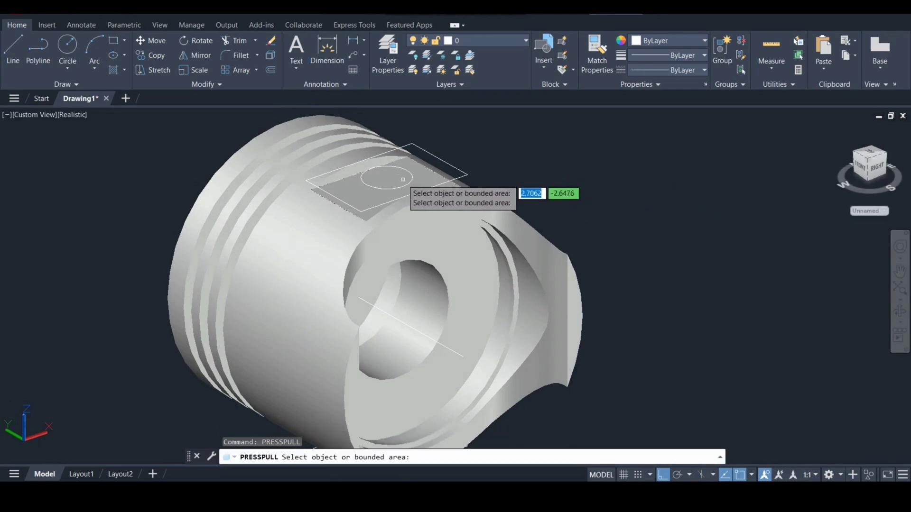
click(401, 182)
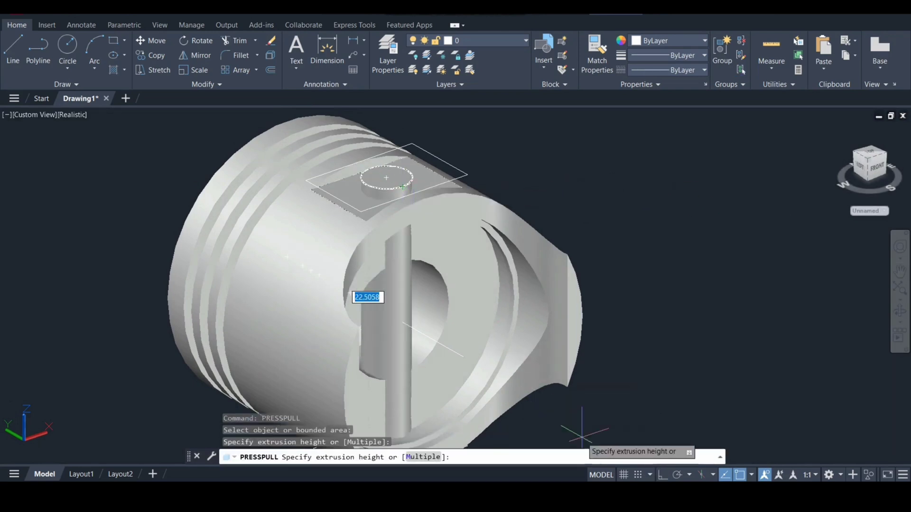
middle_drag(606, 411, 619, 299)
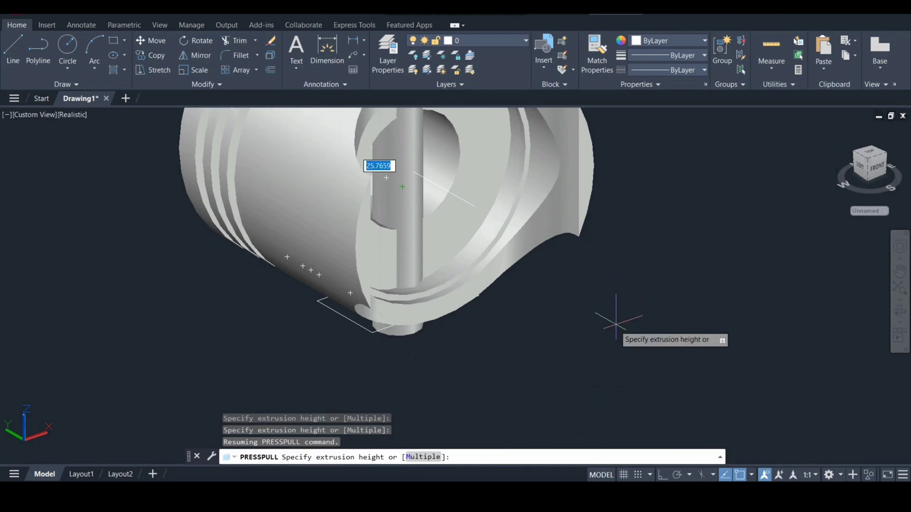
click(603, 372)
key(Return)
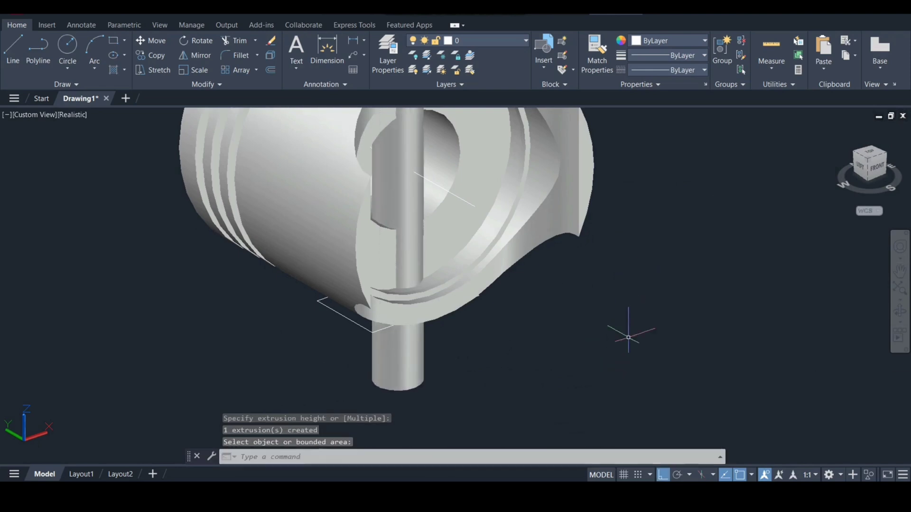
Subtract the cylinder from the piston body to leave a round pin hole.
shift+middle_drag(626, 325, 620, 372)
text(SU)
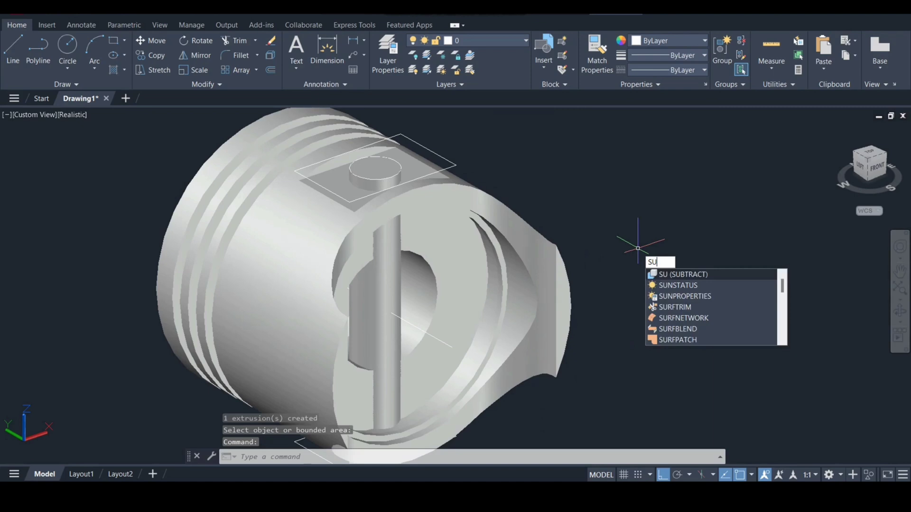
key(Return)
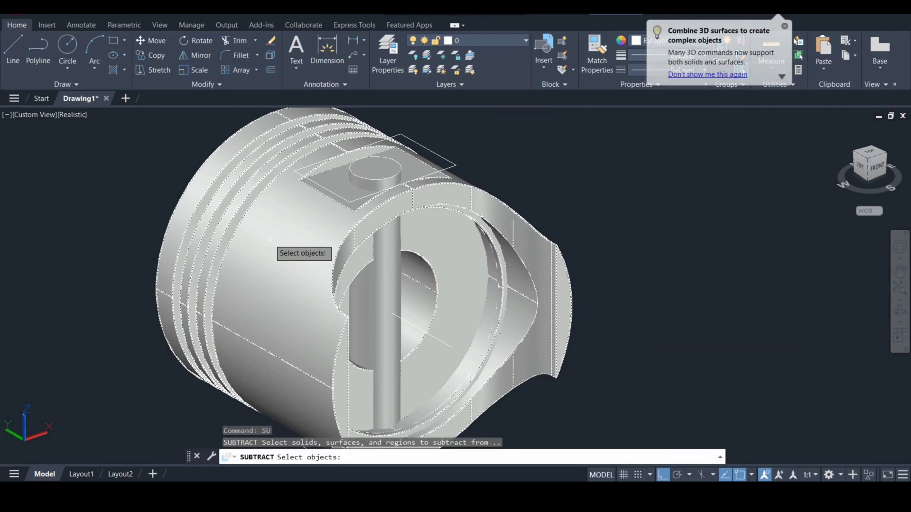
click(270, 239)
key(Return)
click(381, 168)
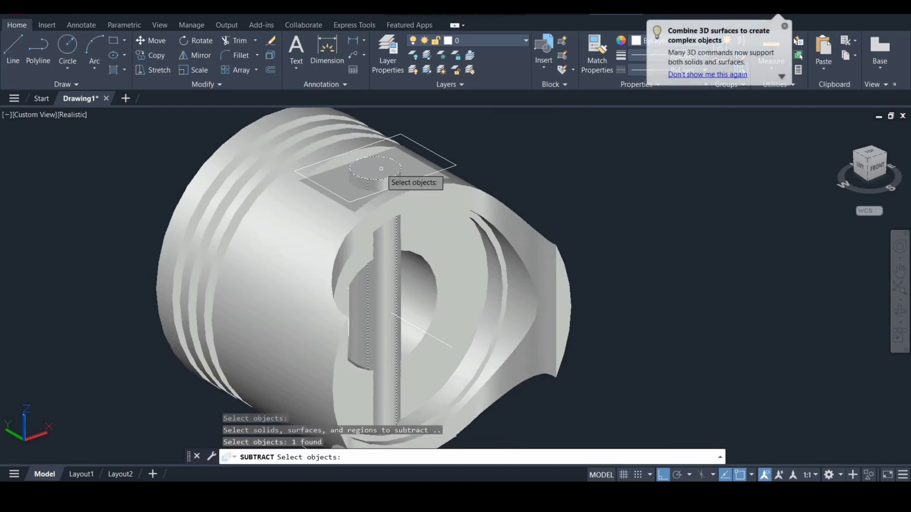
key(Return)
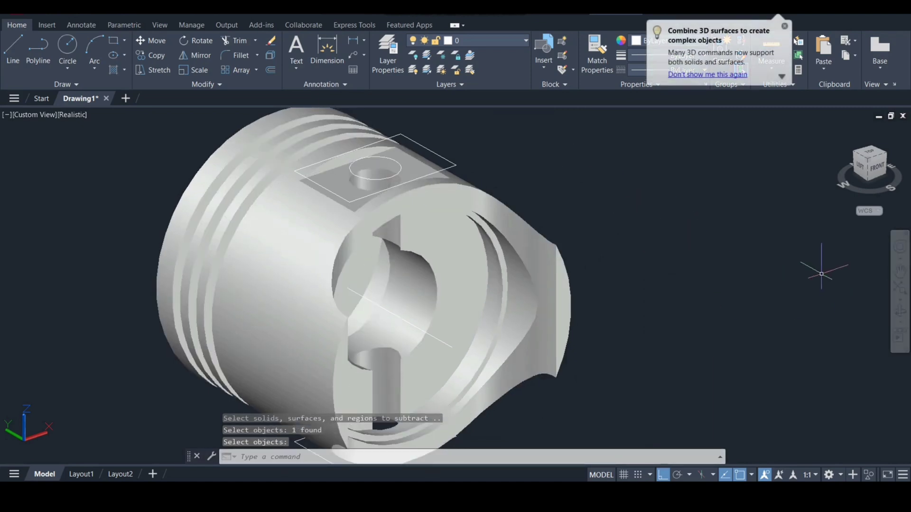
key(Return)
click(428, 149)
text(R)
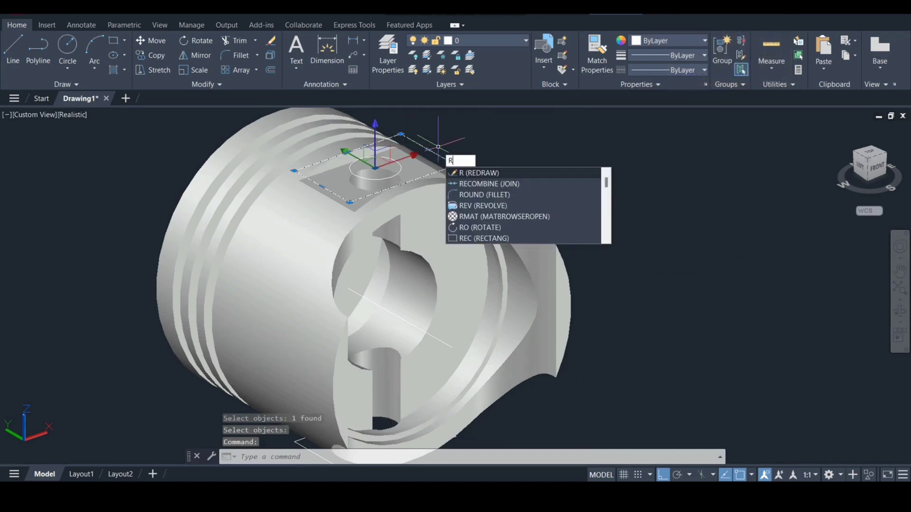
Erase the pad rectangle and the lower rectangle outline, then recentre the piston.
key(Escape)
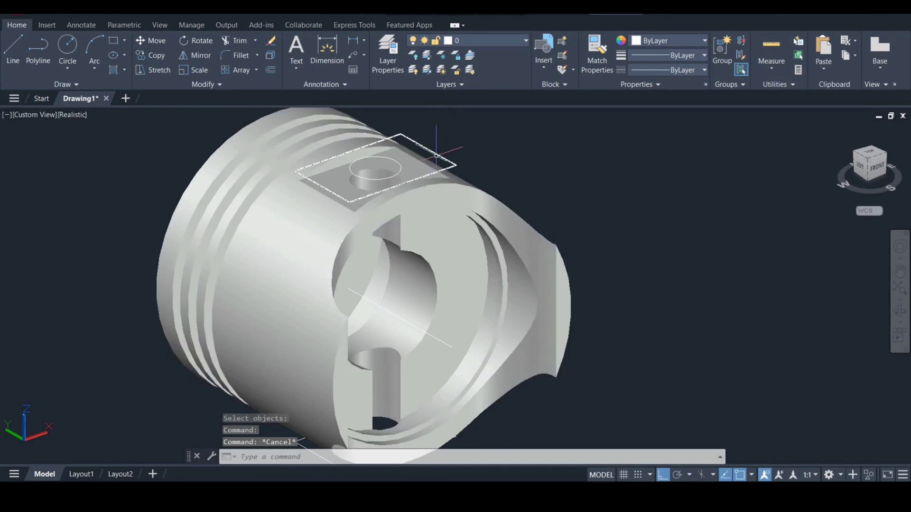
text(E)
key(Return)
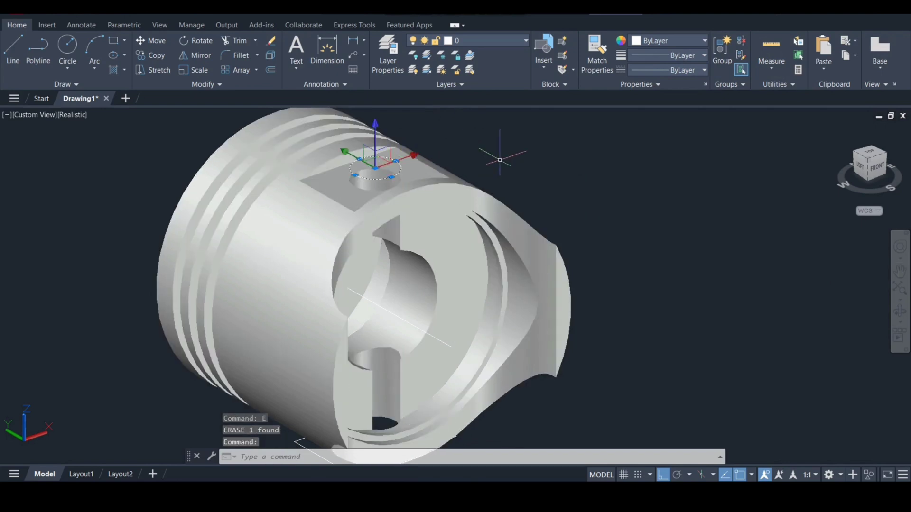
middle_drag(595, 227, 596, 180)
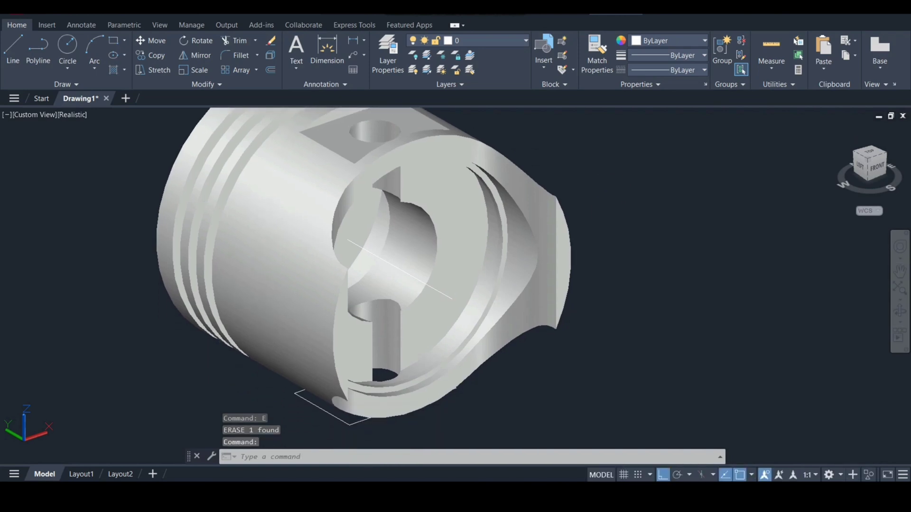
text(e)
key(Return)
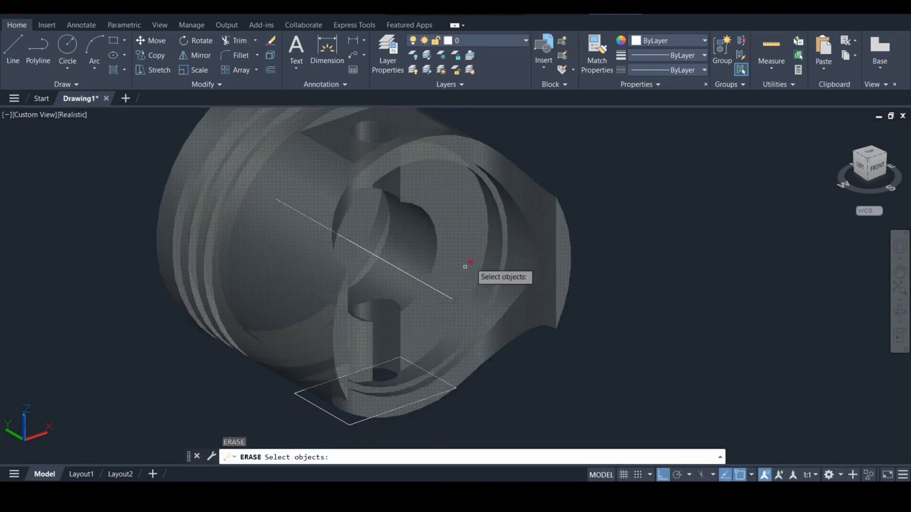
click(353, 424)
key(Return)
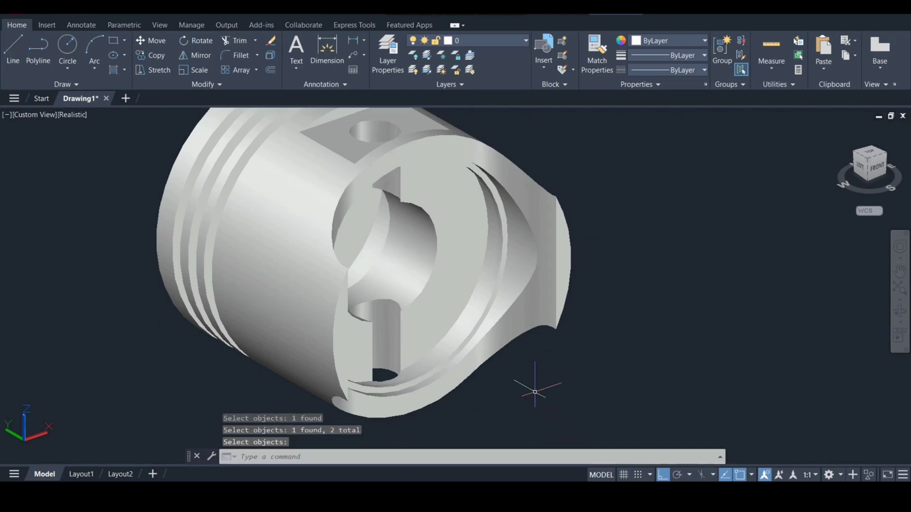
click(900, 271)
mouse_move(744, 254)
mouse_down()
mouse_move(759, 259)
mouse_move(757, 279)
mouse_up()
key(Escape)
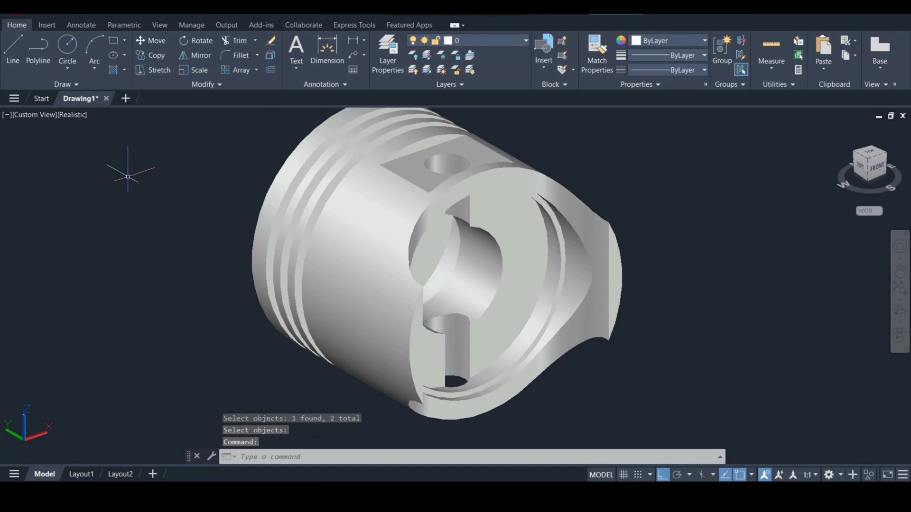
Assign the blue metallic paint material to the entire selected piston from the Materials Browser.
text(Rm)
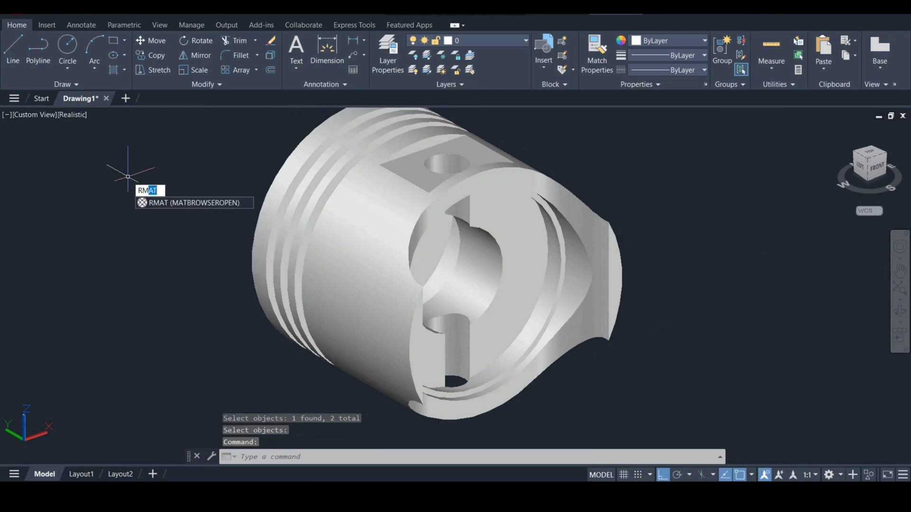
key(Return)
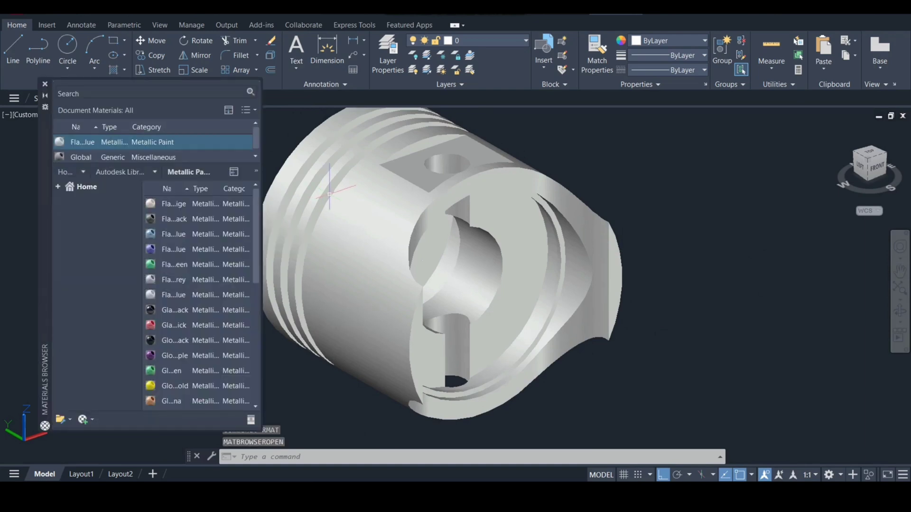
key(ctrl+a)
right_click(114, 142)
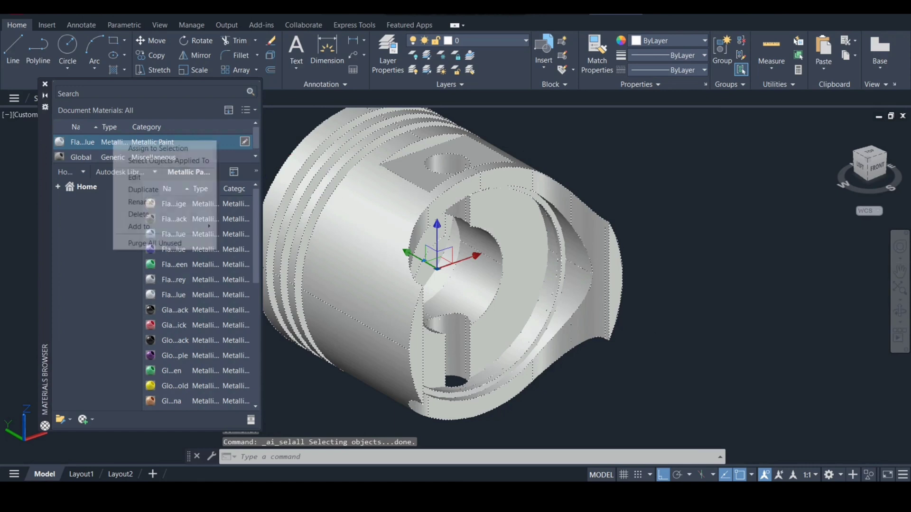
click(147, 147)
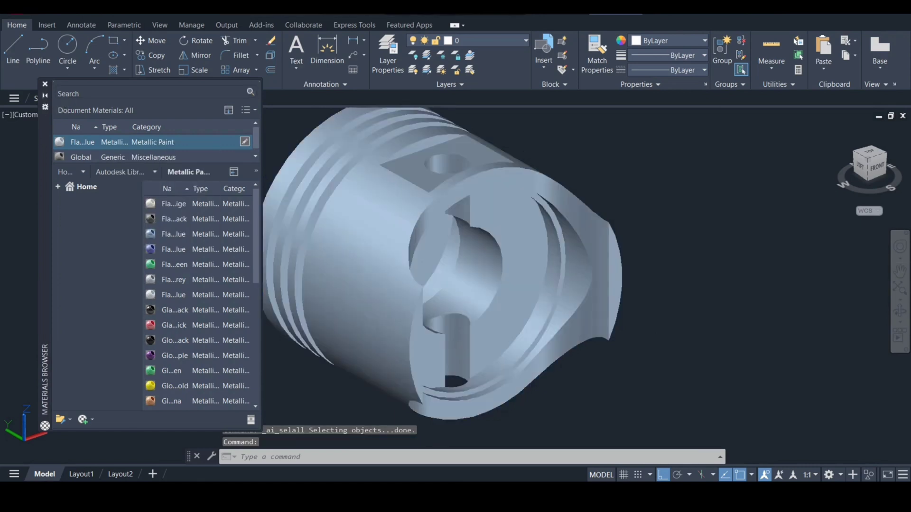
click(45, 84)
scroll(615, 256, down, 2)
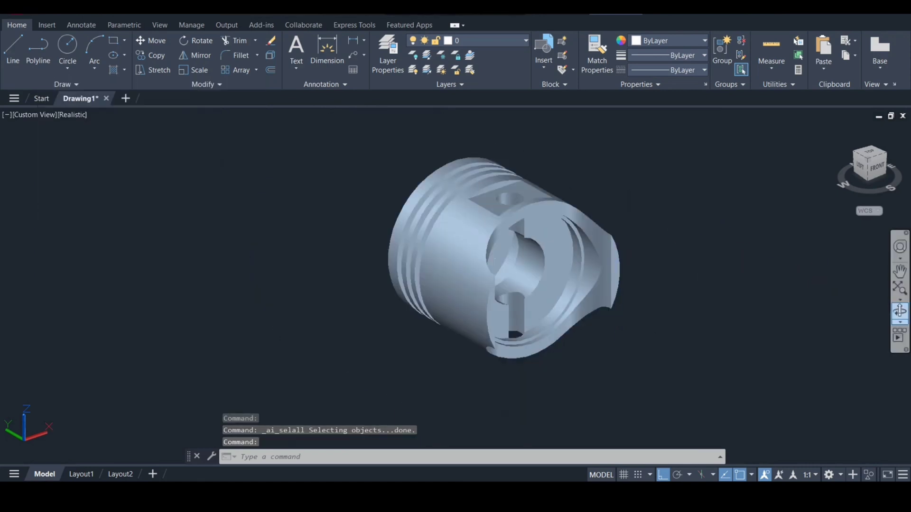
click(900, 311)
Orbit freely around the blue piston to view its grooves, cut skirt and pin hole.
drag(474, 246, 522, 276)
key(2)
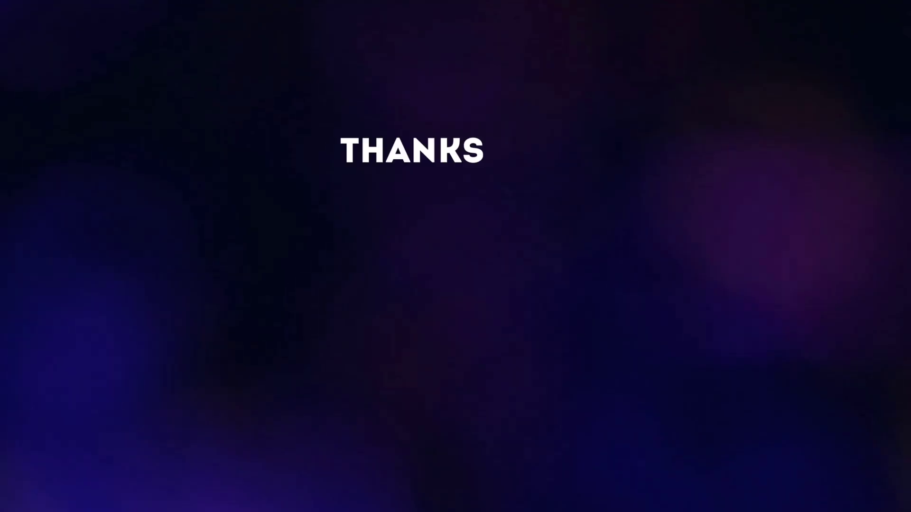